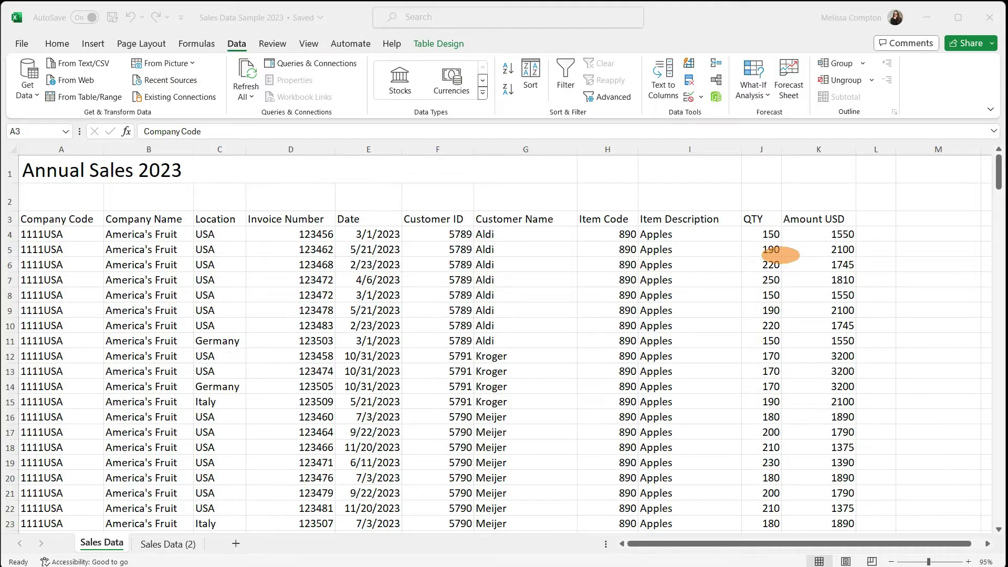
Step: Insert a PivotTable from the ASales table on a new worksheet
scroll(780, 255, down, 5)
scroll(781, 256, up, 5)
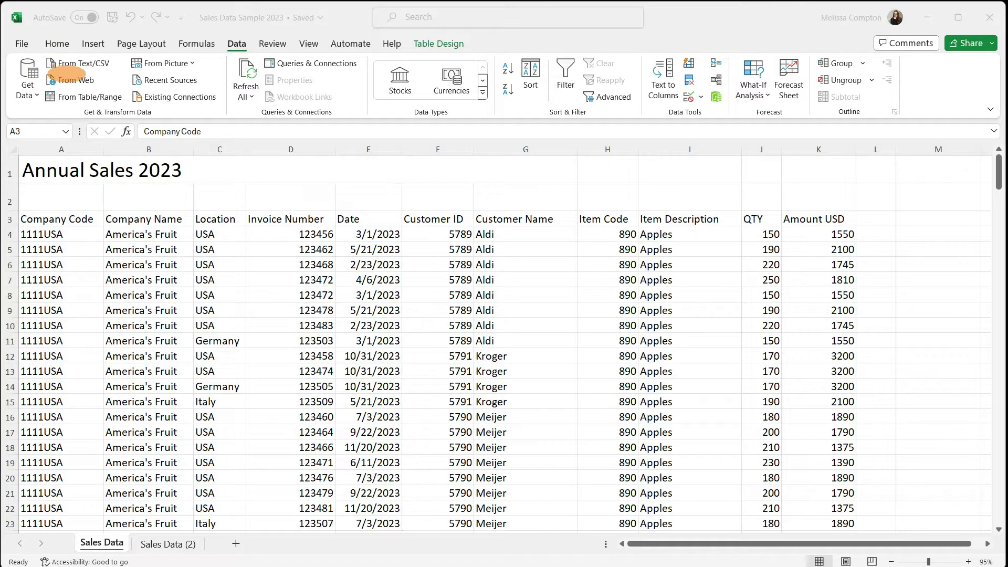
click(93, 44)
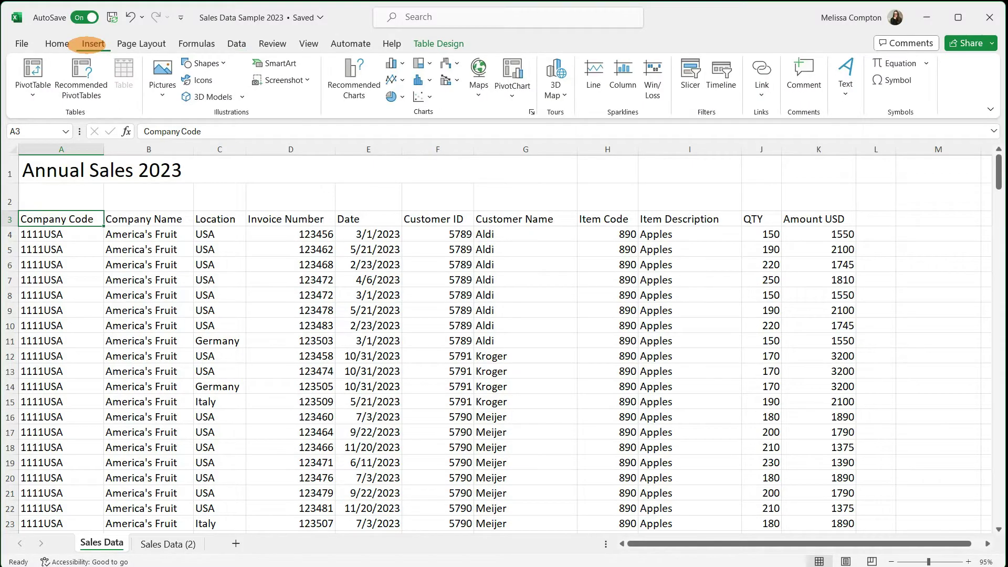
click(32, 77)
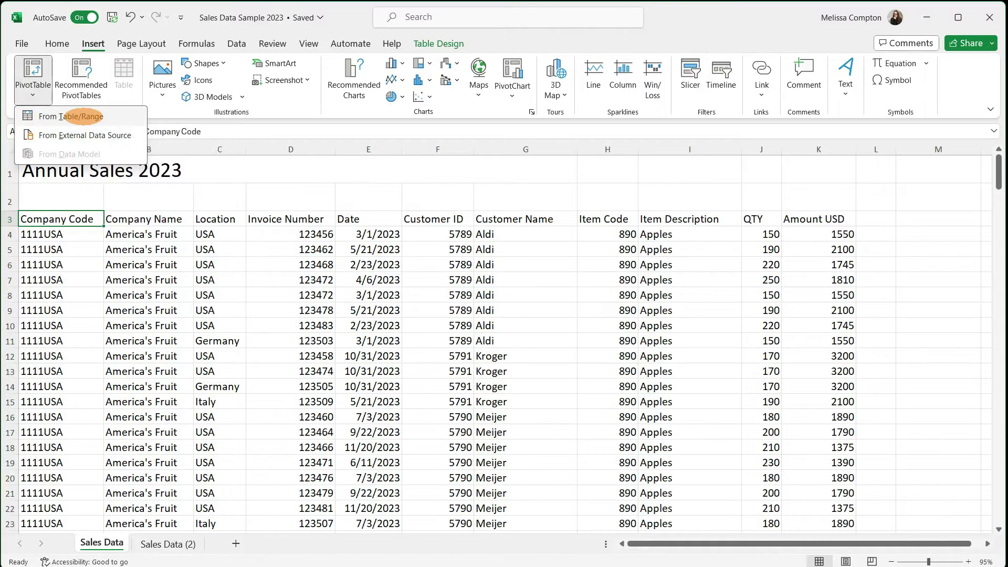
click(82, 116)
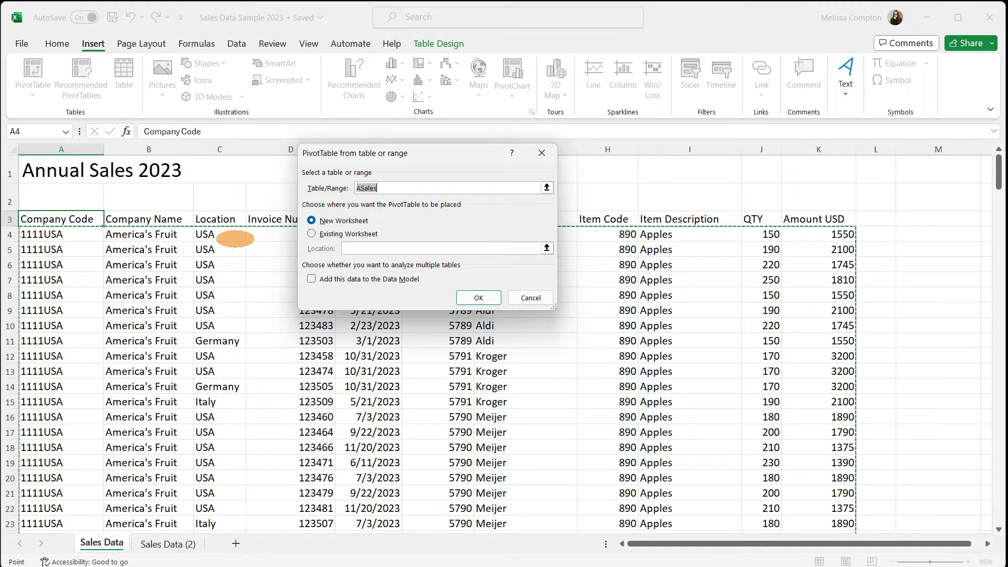
scroll(235, 239, down, 5)
scroll(236, 252, up, 5)
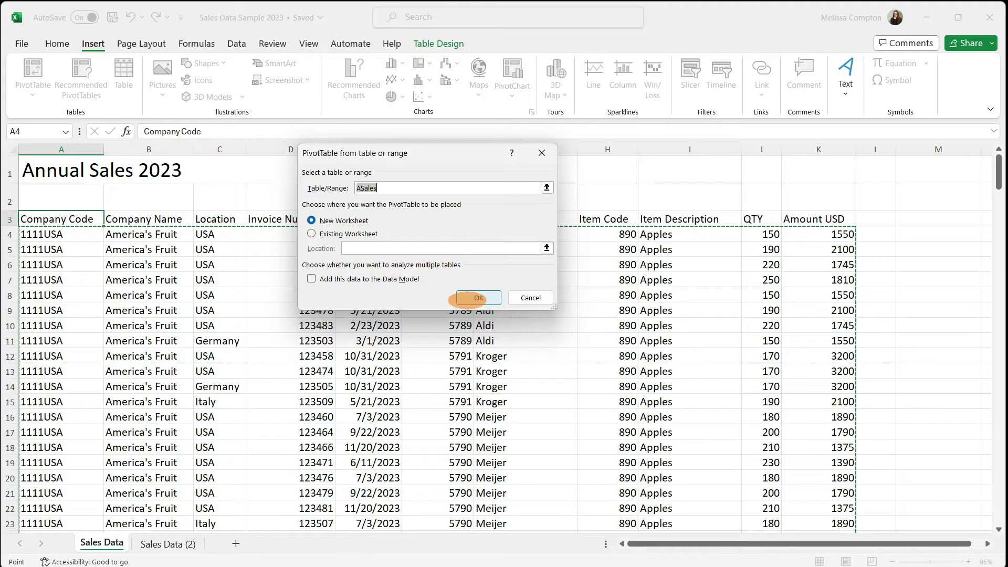
click(478, 298)
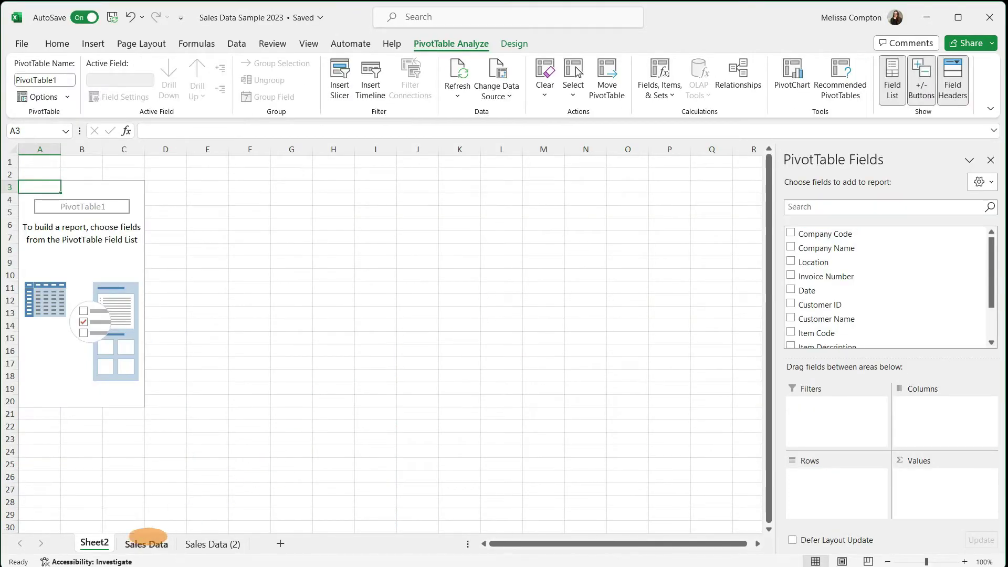
Step: Add Item Description and Customer Name as report filters of the pivot table, with Customer Name first
click(146, 543)
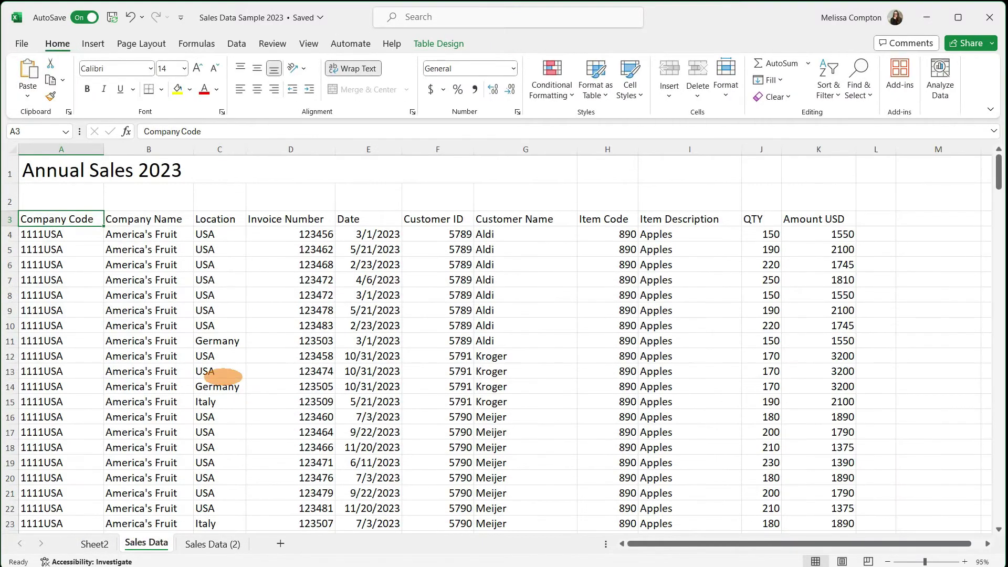
click(95, 544)
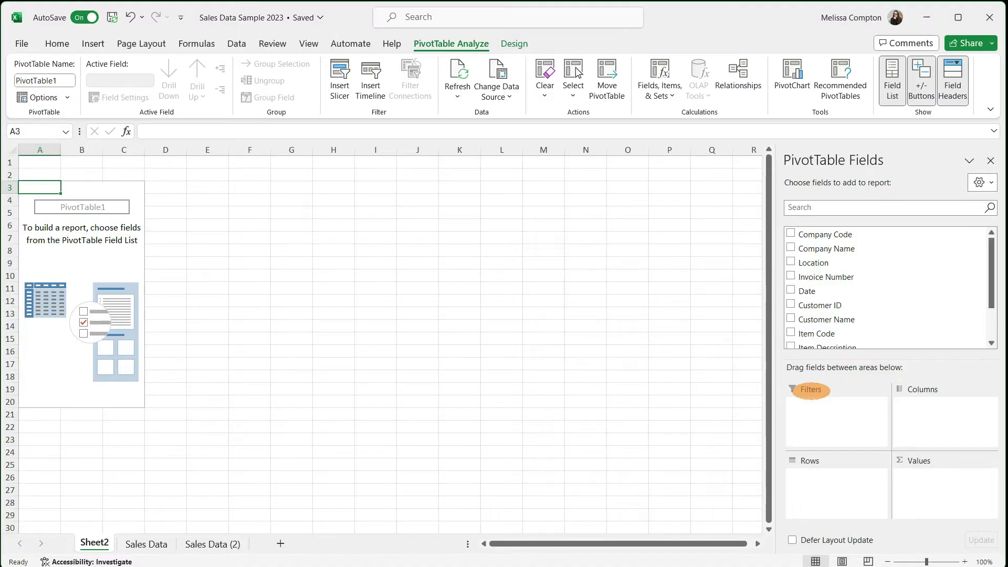
scroll(815, 307, down, 2)
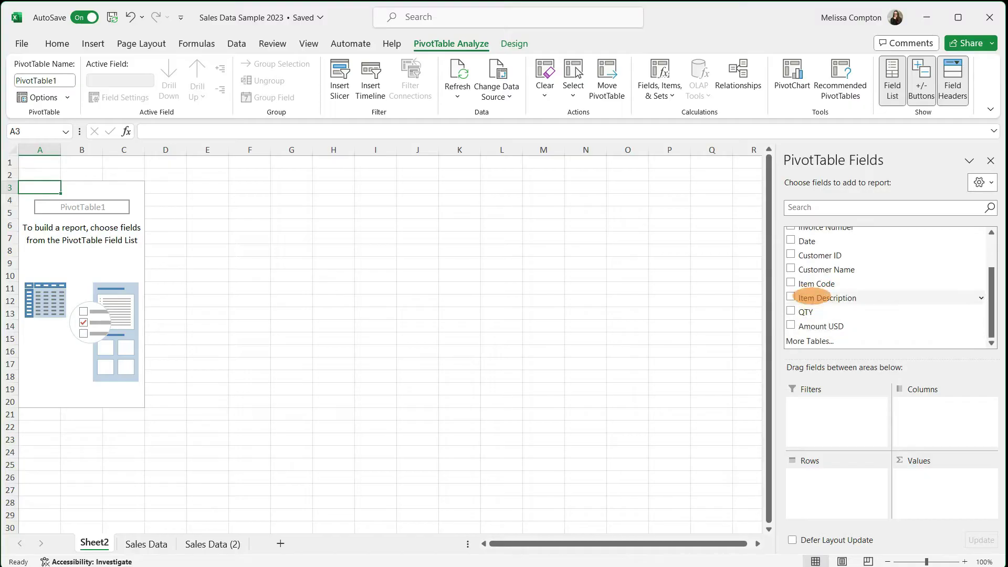
drag(811, 293, 811, 405)
drag(814, 263, 821, 418)
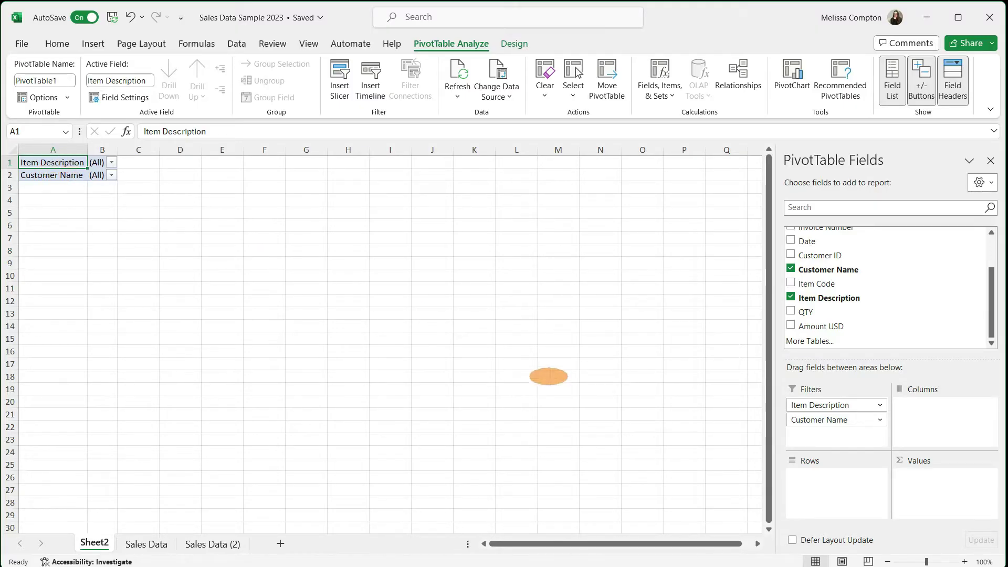
drag(828, 419, 820, 405)
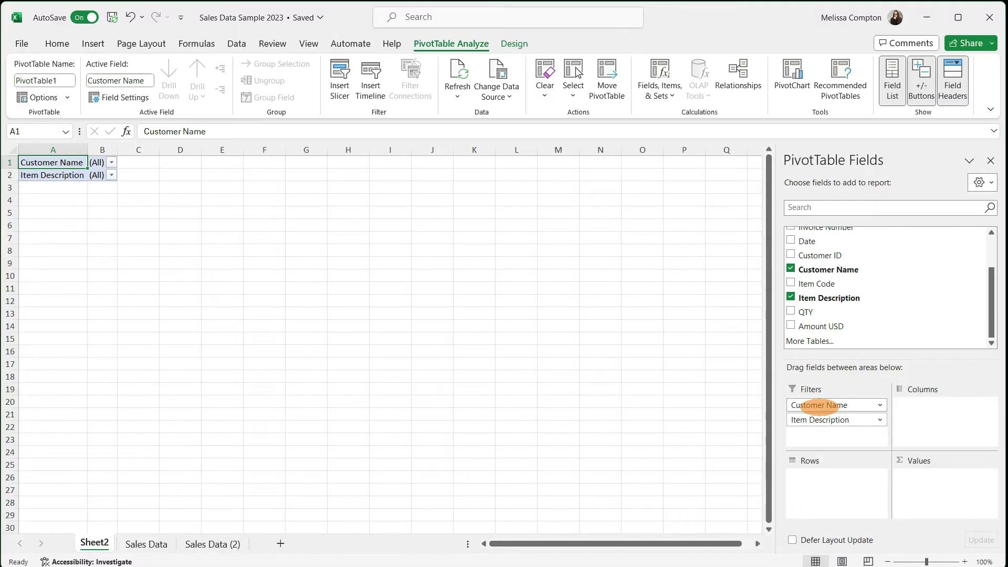
drag(820, 405, 810, 462)
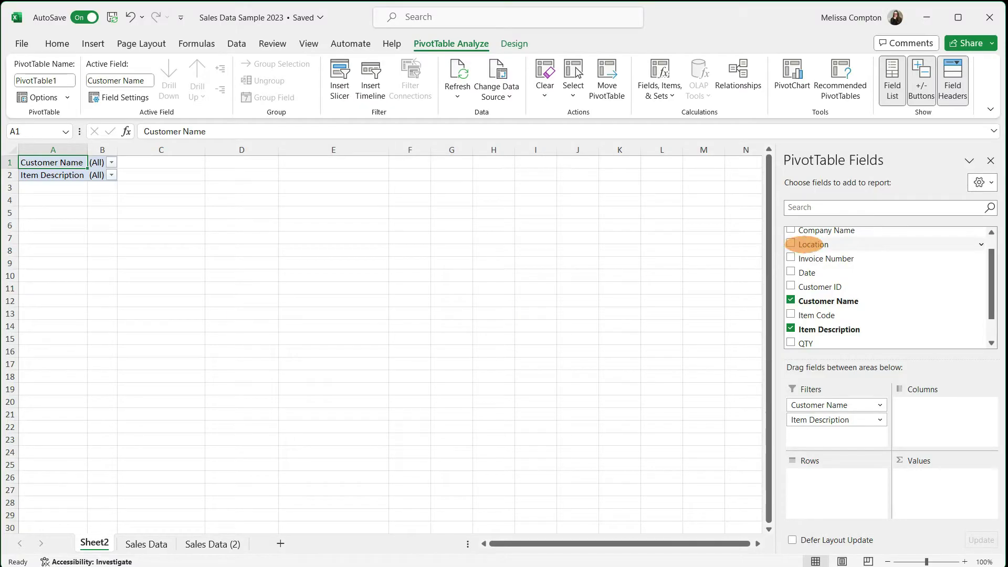
Step: Use Location as the row field and sum QTY and Amount USD as values, with QTY first
drag(806, 244, 820, 494)
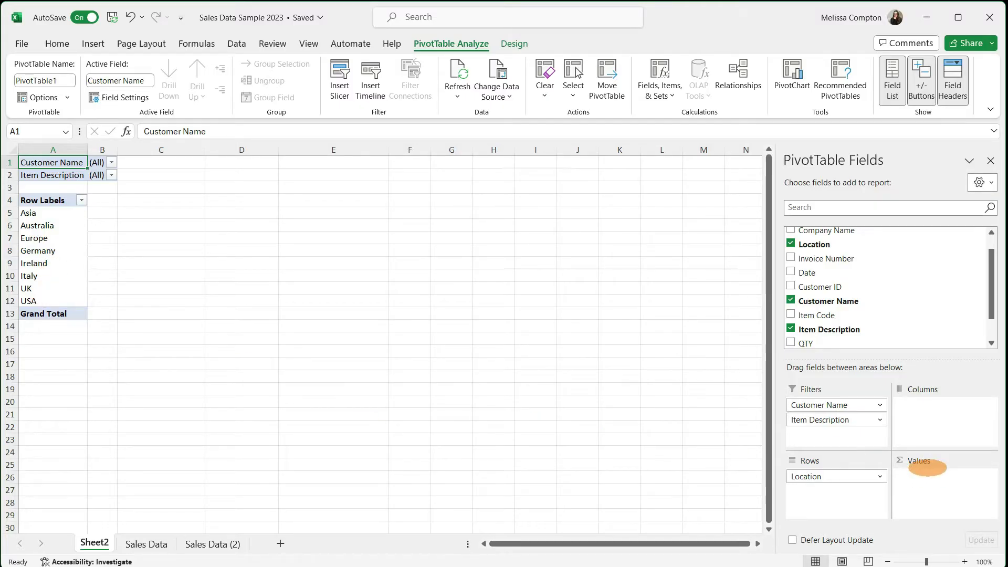
scroll(895, 320, down, 2)
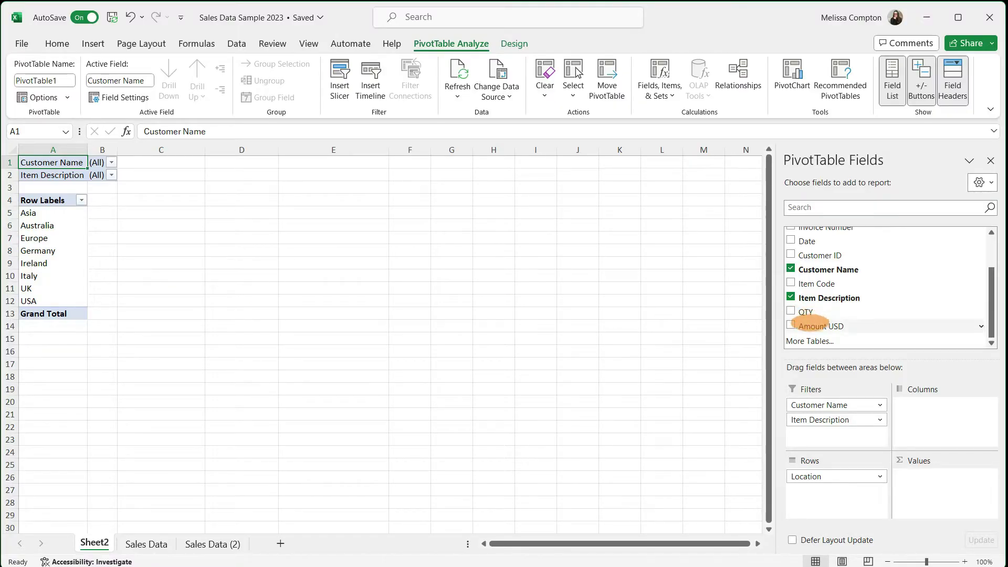
drag(813, 326, 926, 472)
drag(806, 311, 919, 488)
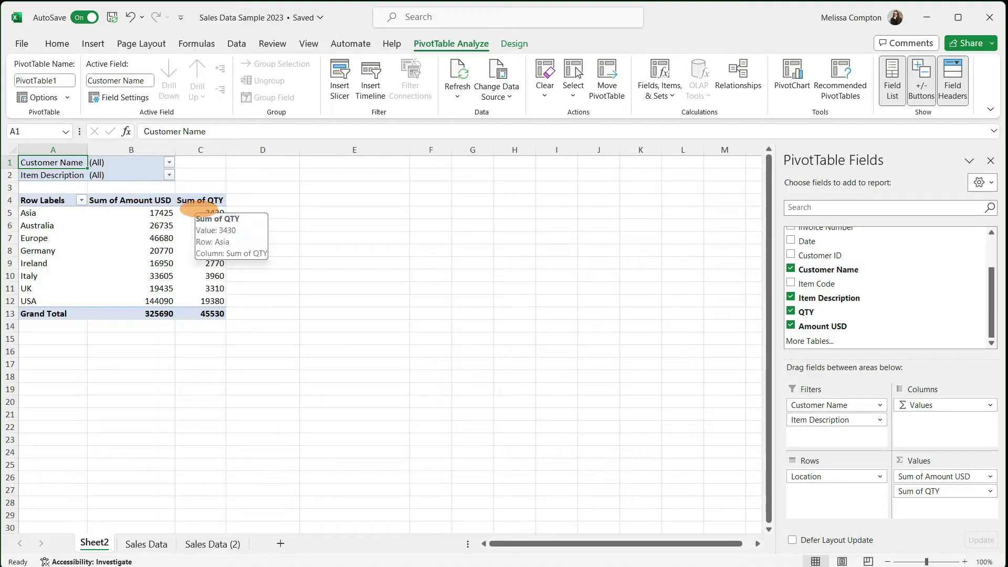
drag(925, 492, 930, 474)
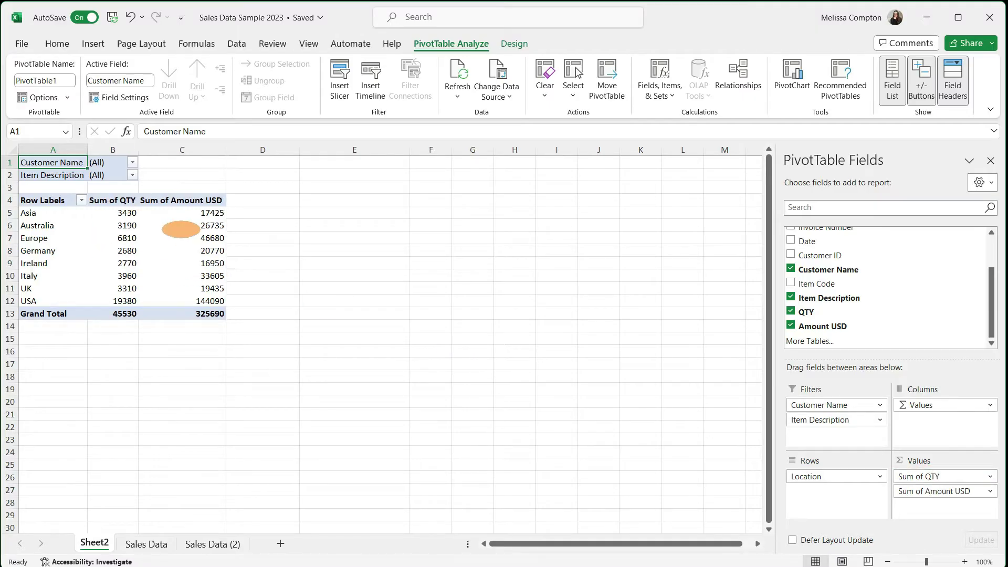
Step: Try Customer ID as a column field in the pivot table and remove it again
mouse_move(181, 228)
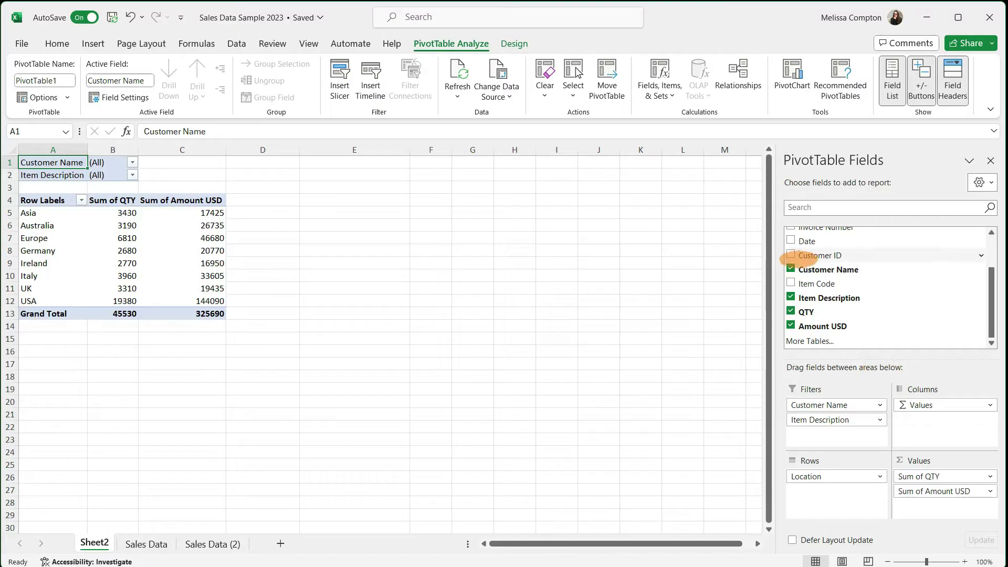
drag(806, 255, 916, 418)
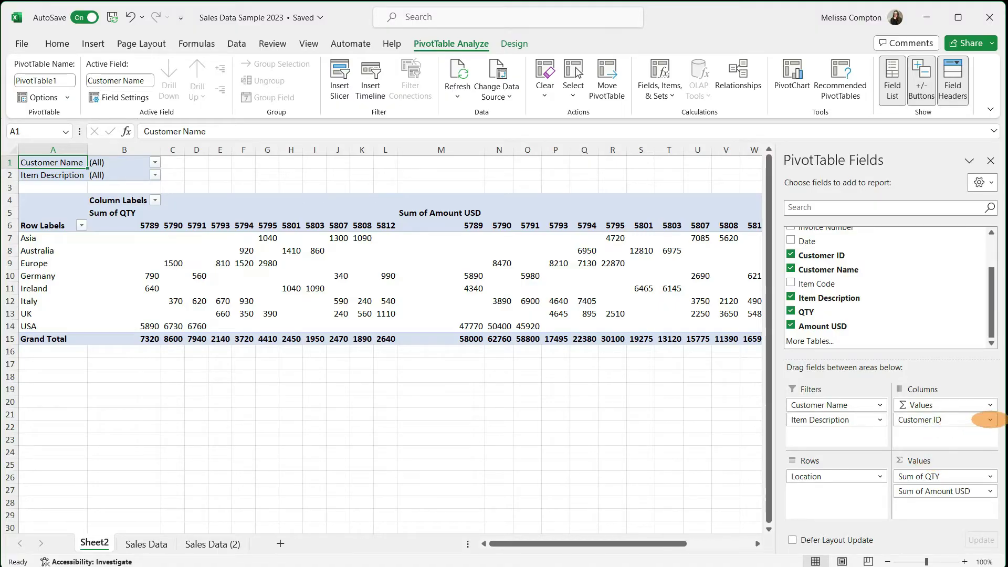
click(990, 420)
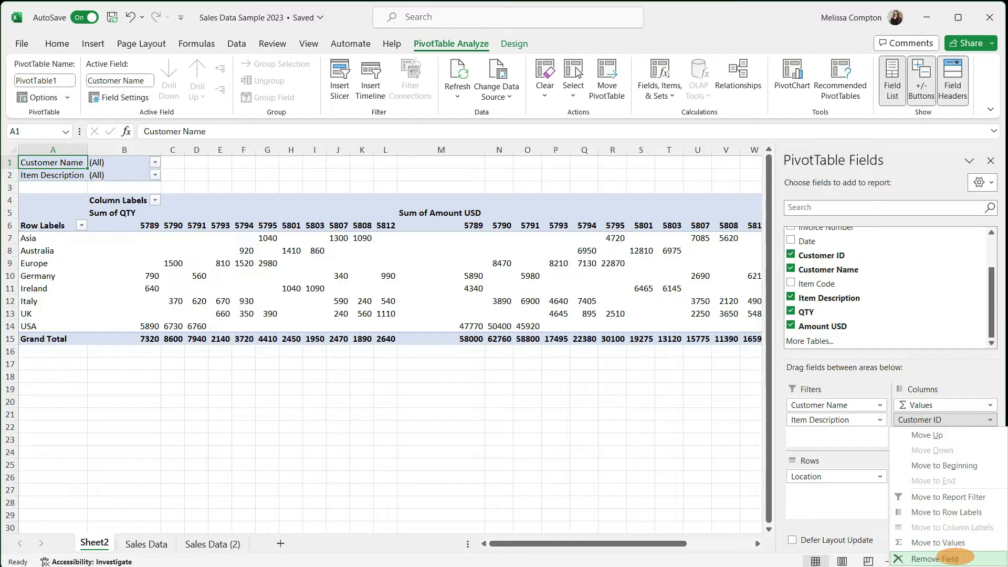
click(934, 559)
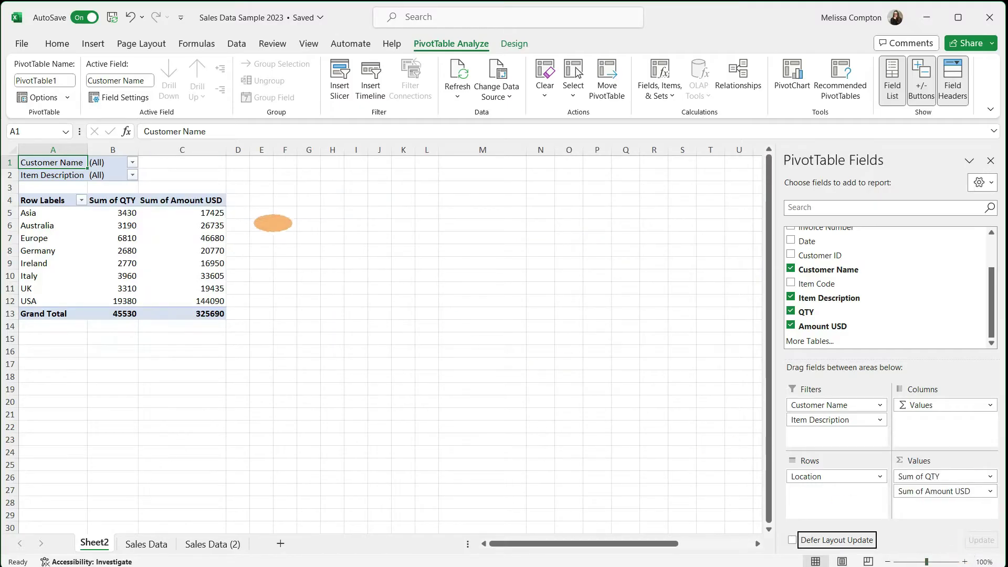
Step: Filter the pivot table to the customer Aldi and the item Apples
click(132, 162)
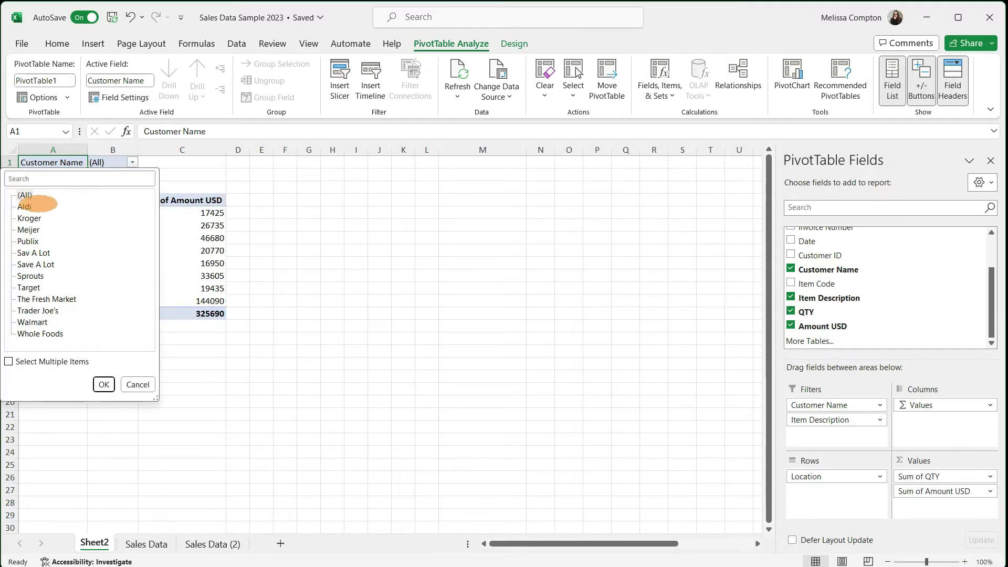
click(25, 206)
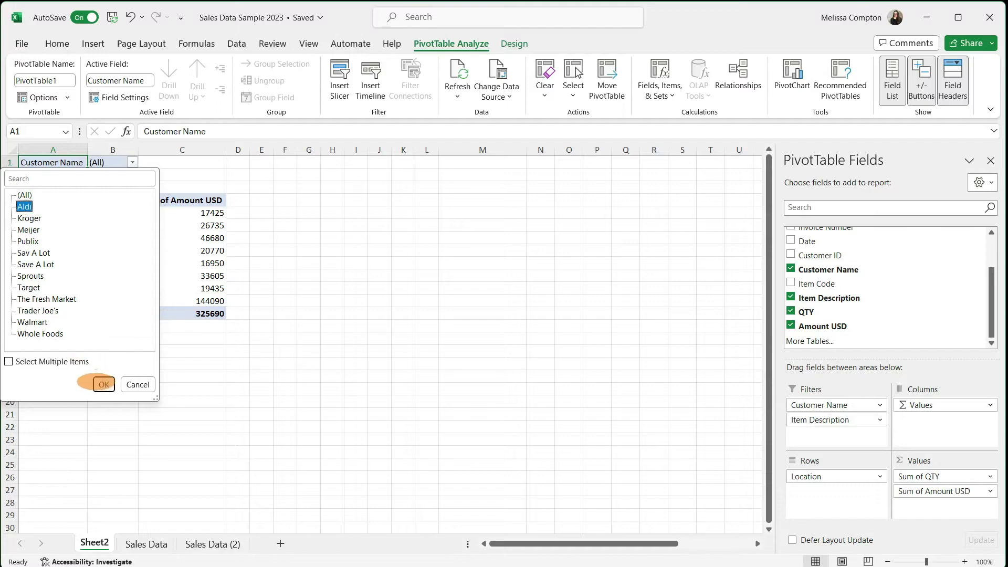
click(103, 385)
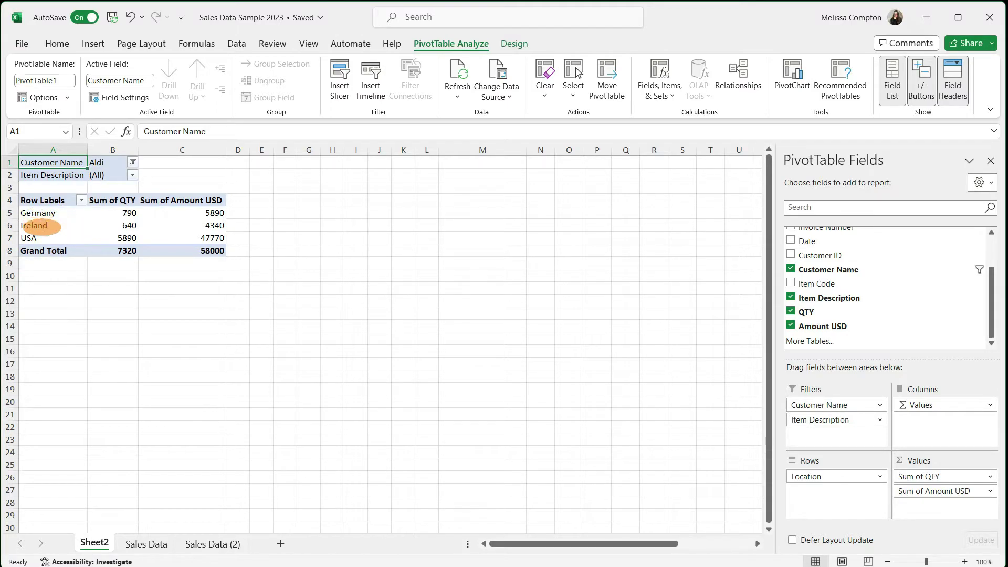
click(132, 175)
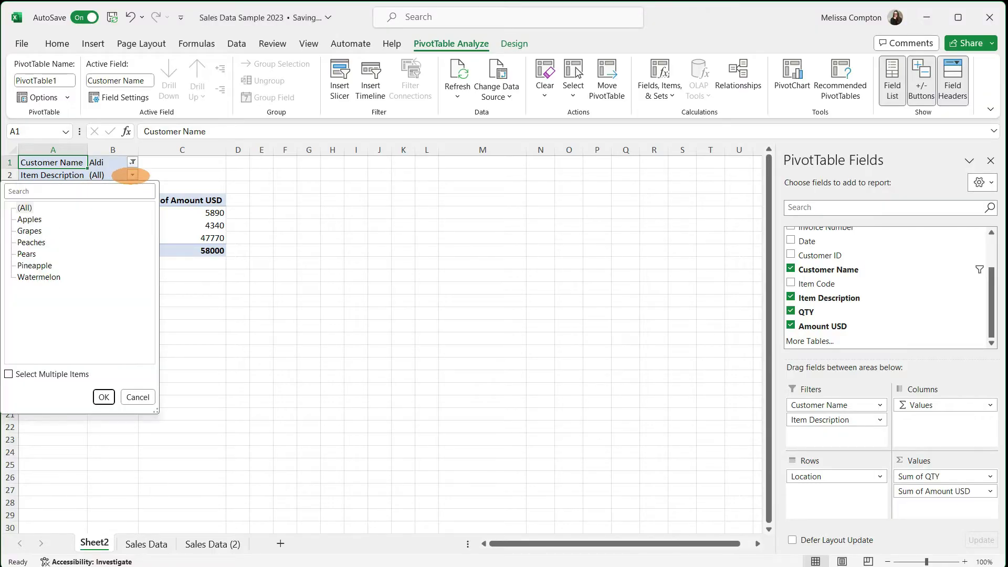
click(30, 219)
click(103, 397)
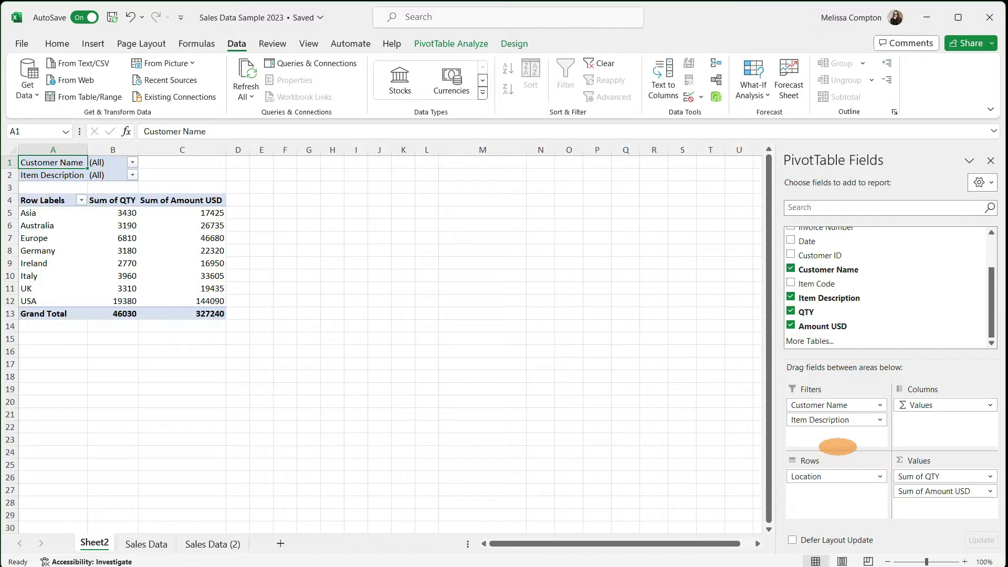
Step: Swap Item Description into the rows and Location into the filters, and filter to Whole Foods and Germany
drag(828, 476, 807, 477)
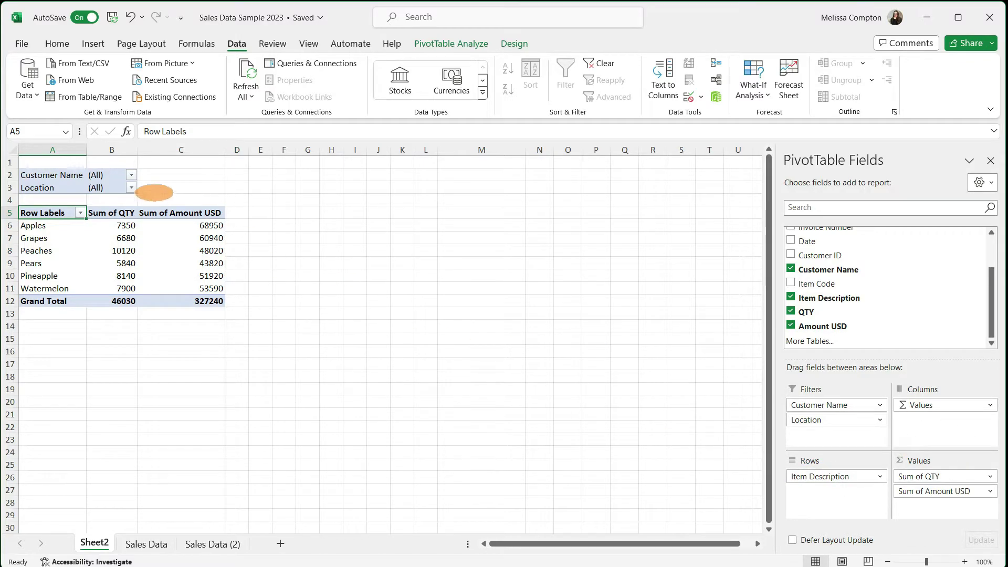
click(131, 175)
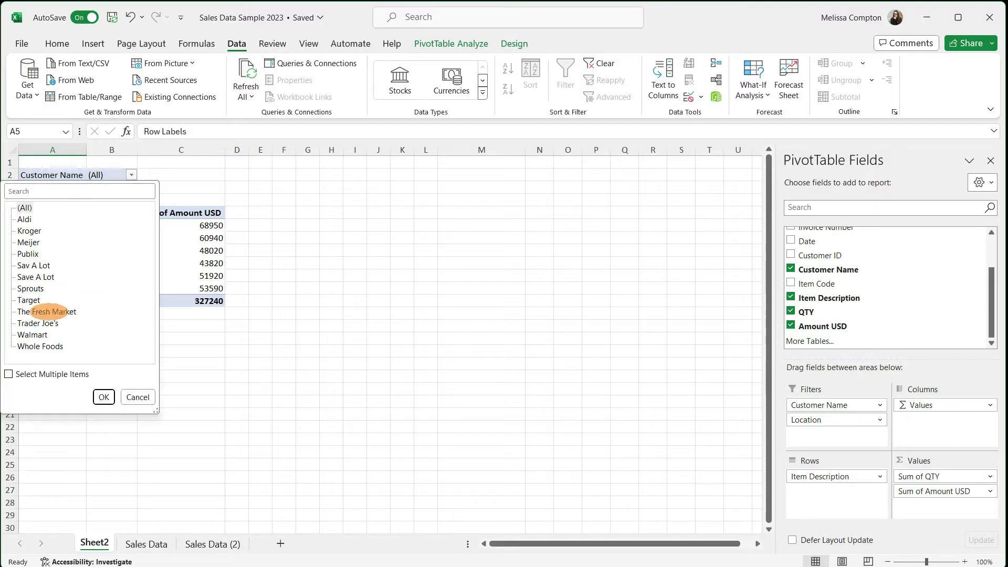
click(42, 346)
click(103, 397)
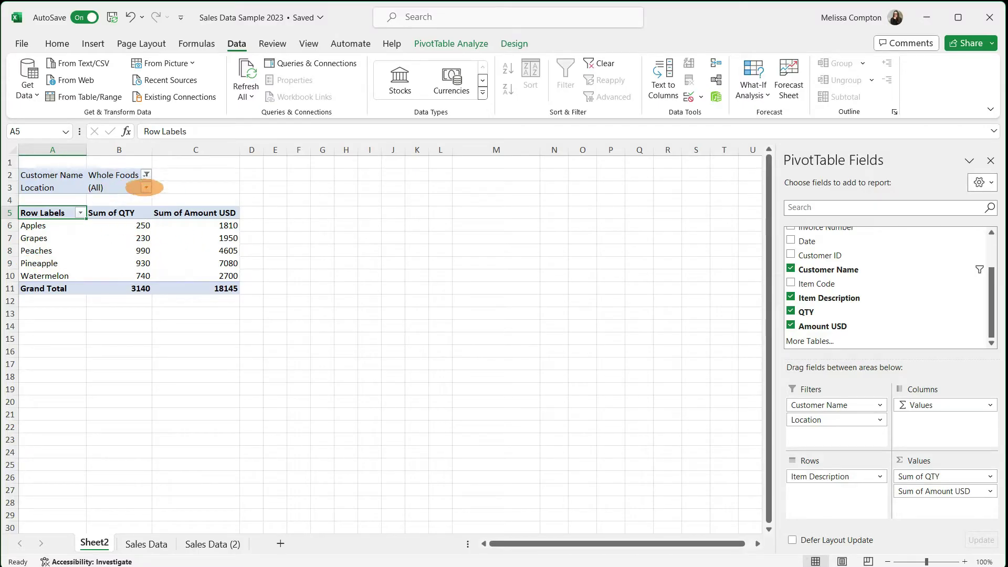
click(146, 188)
click(33, 267)
click(103, 409)
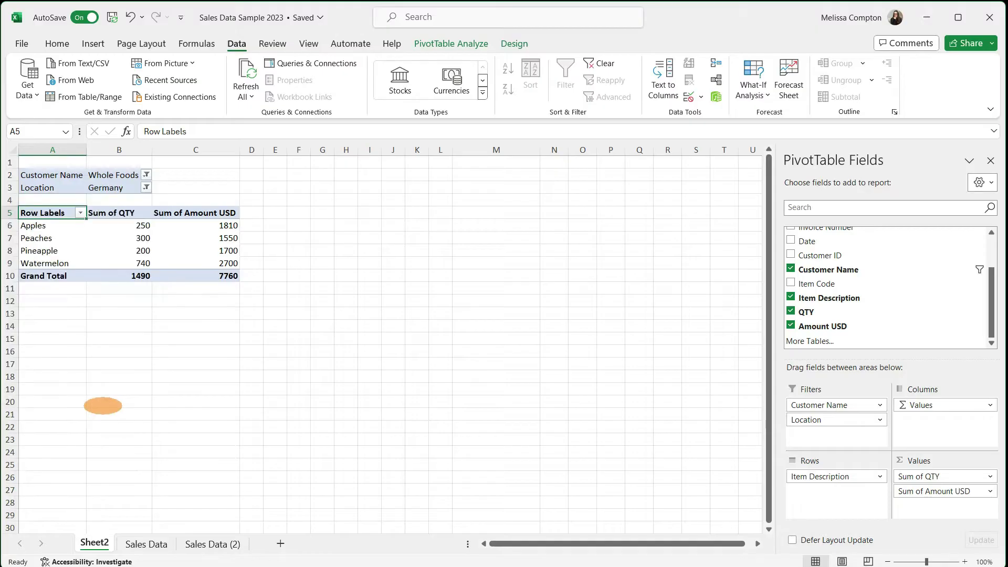
Step: Check row 204 of the Sales Data sheet, refresh all data from the pivot table sheet, and return to Sales Data
mouse_move(91, 248)
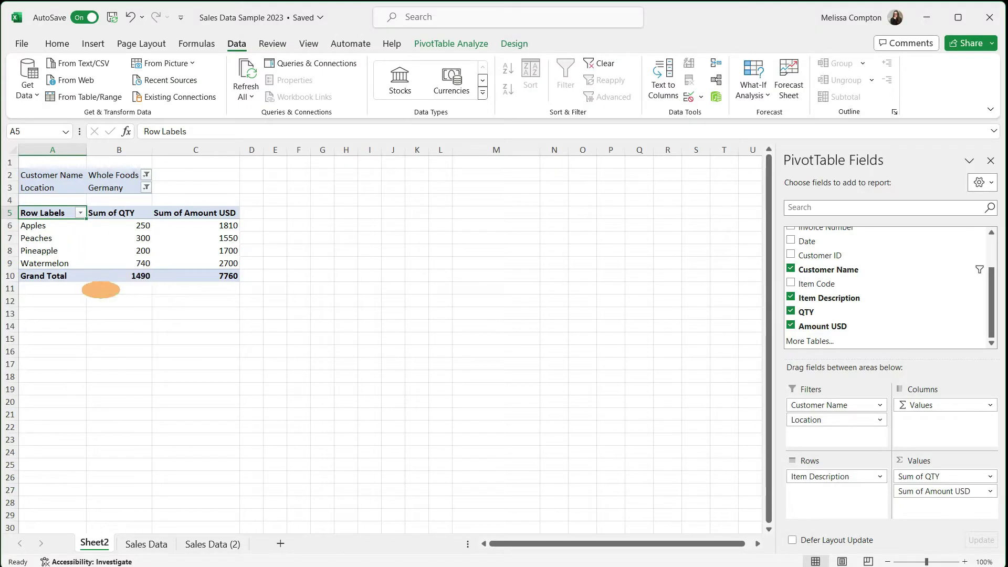
click(146, 544)
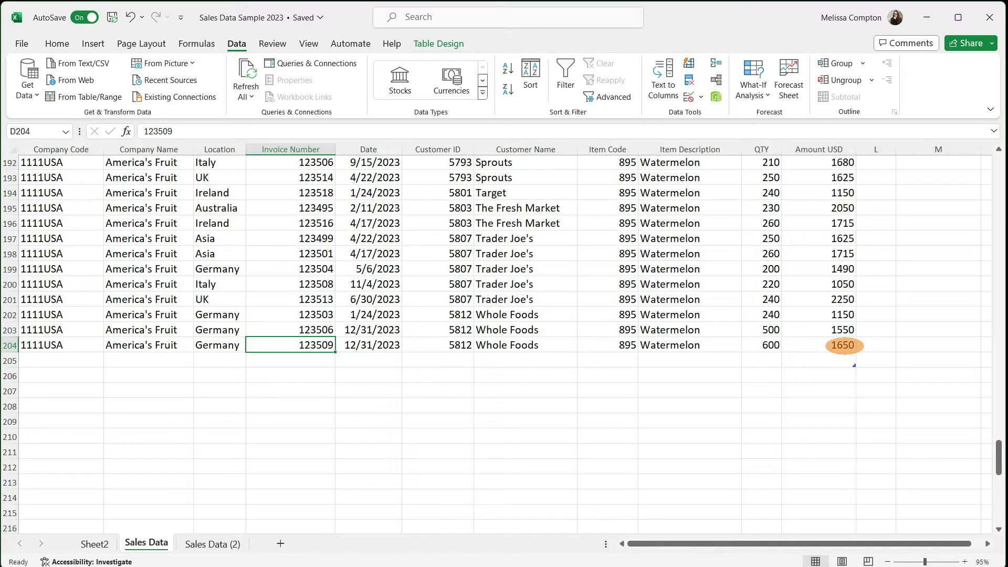
click(95, 543)
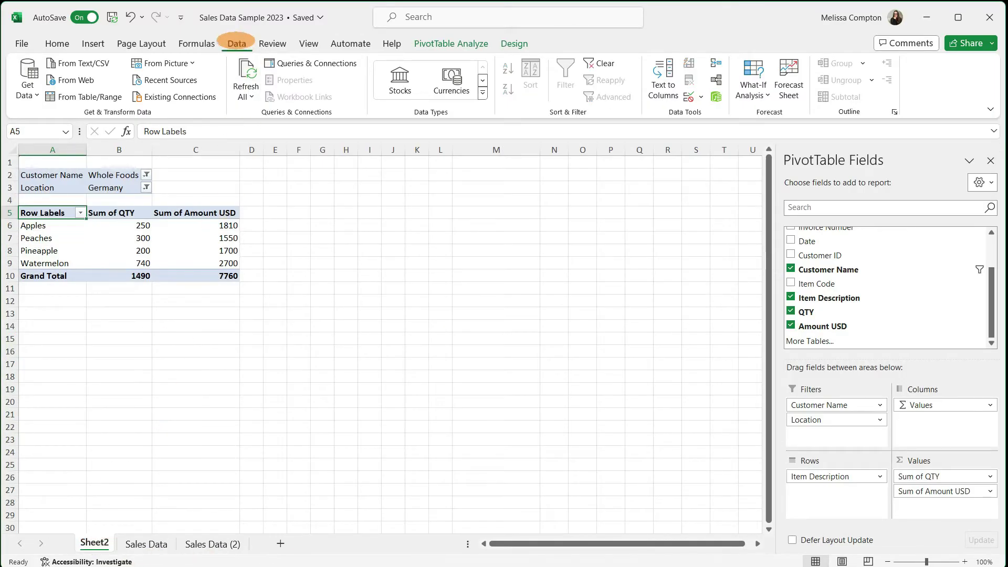
click(246, 95)
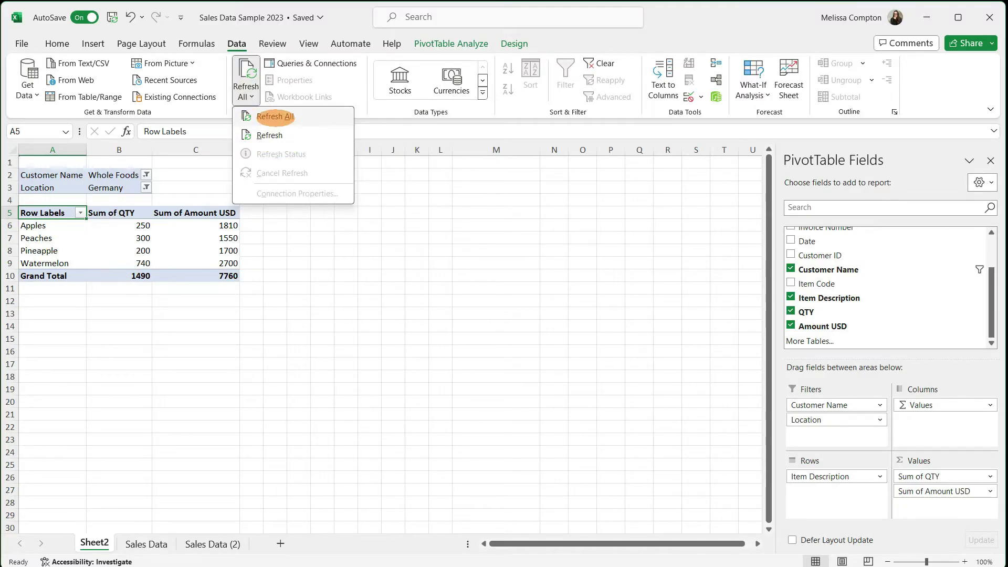
click(275, 117)
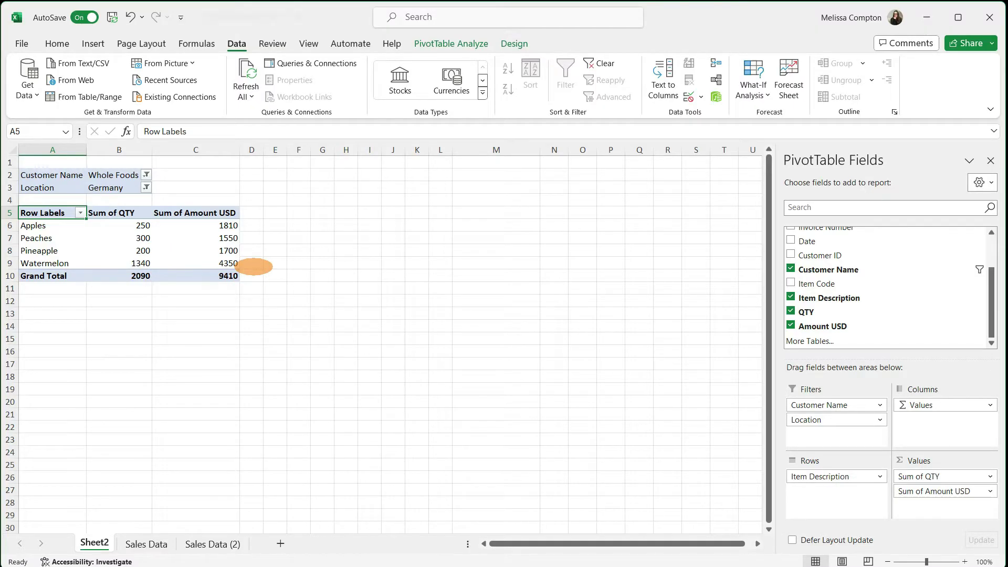
click(141, 544)
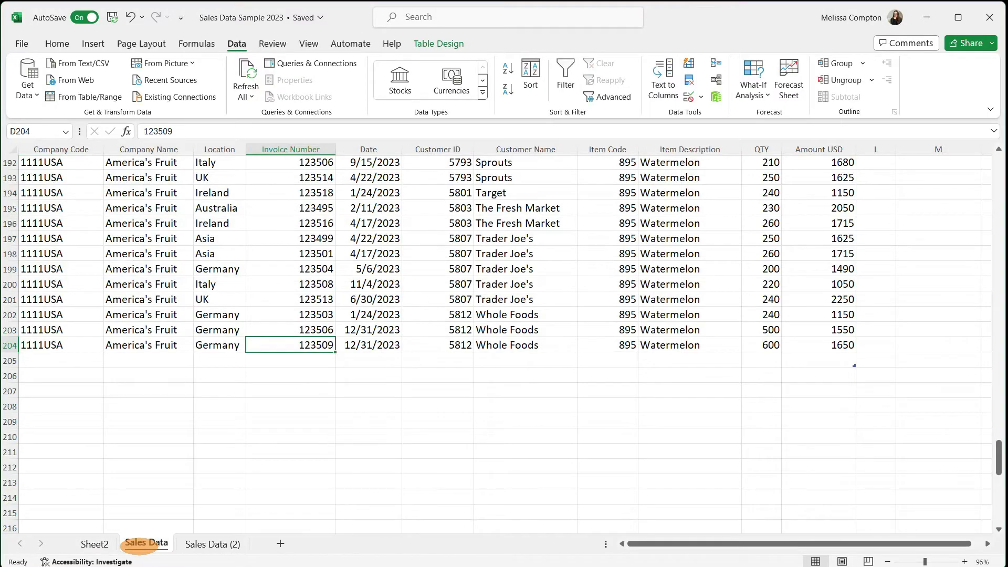
Step: Check the blank row in the pivot table, delete empty row 205 from the Sales Data sheet, and refresh all data from the pivot sheet
click(94, 544)
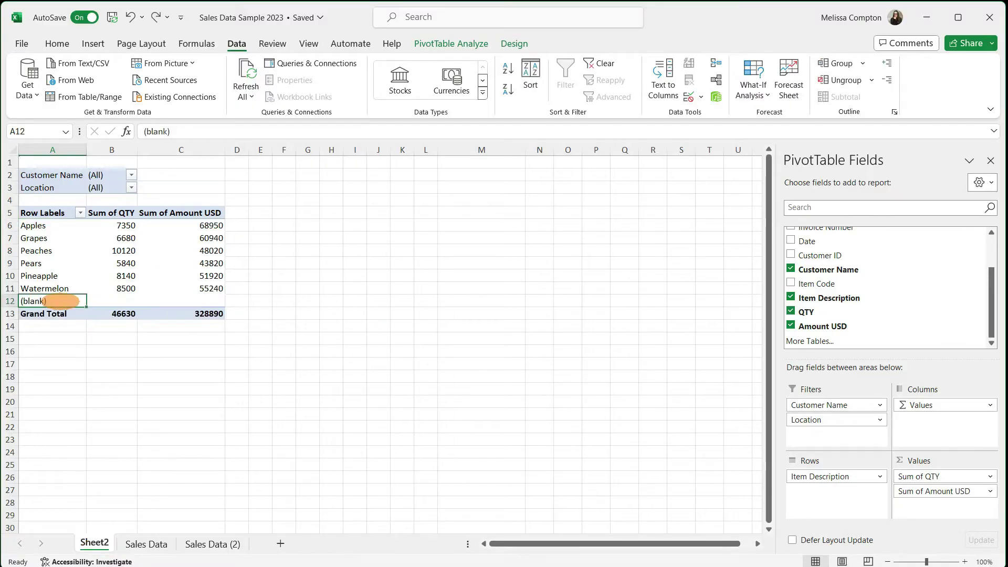
click(43, 301)
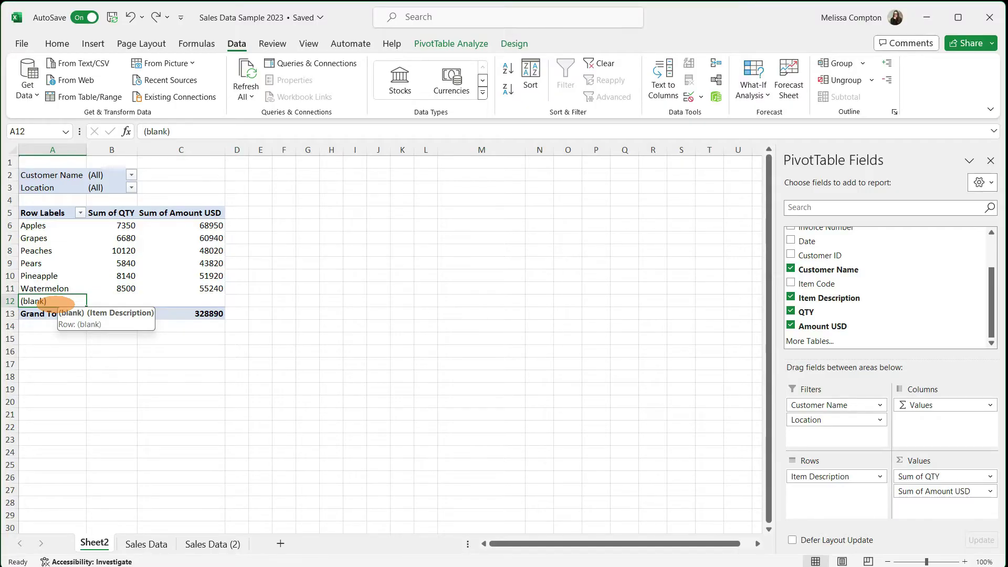
click(146, 544)
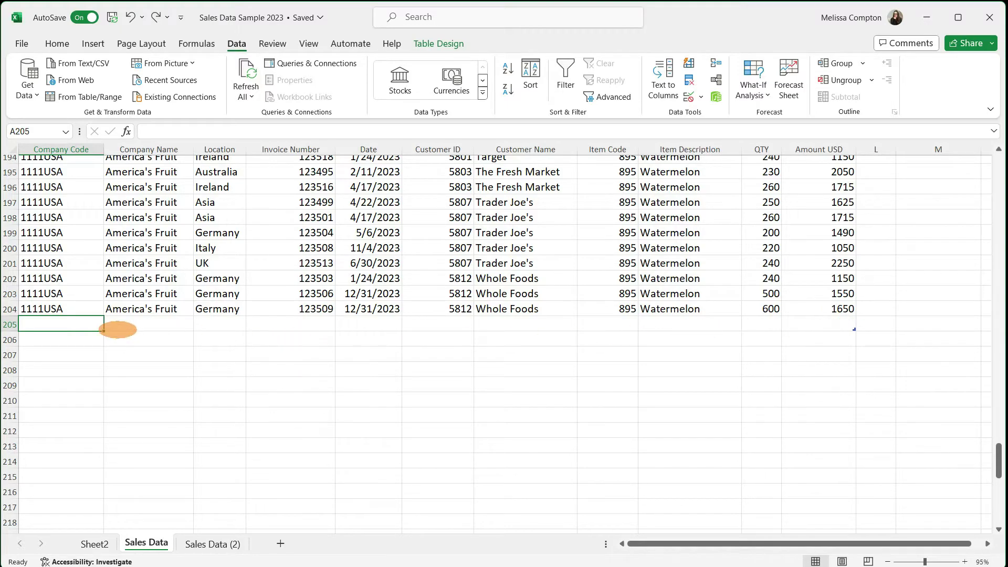
right_click(10, 325)
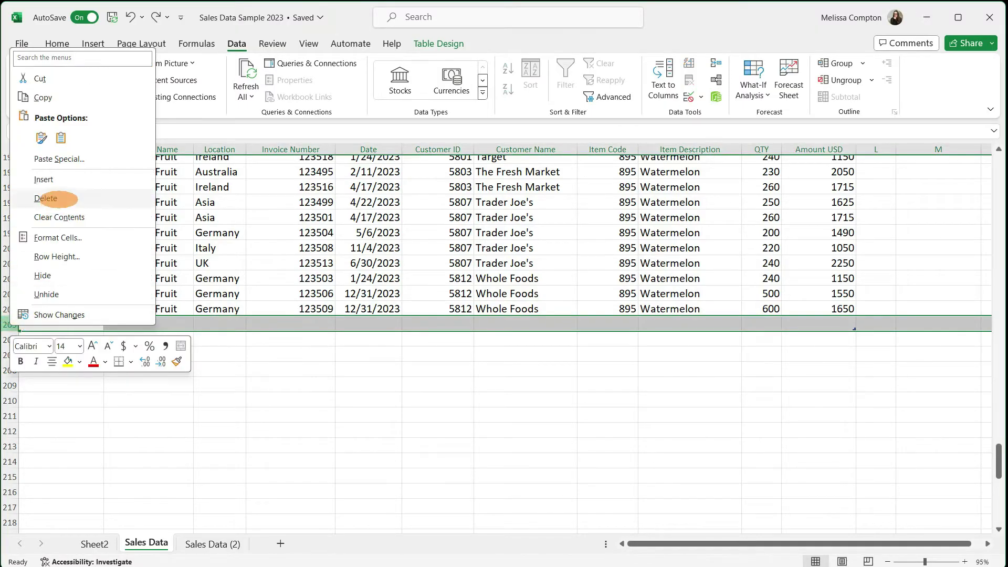
click(52, 199)
click(95, 543)
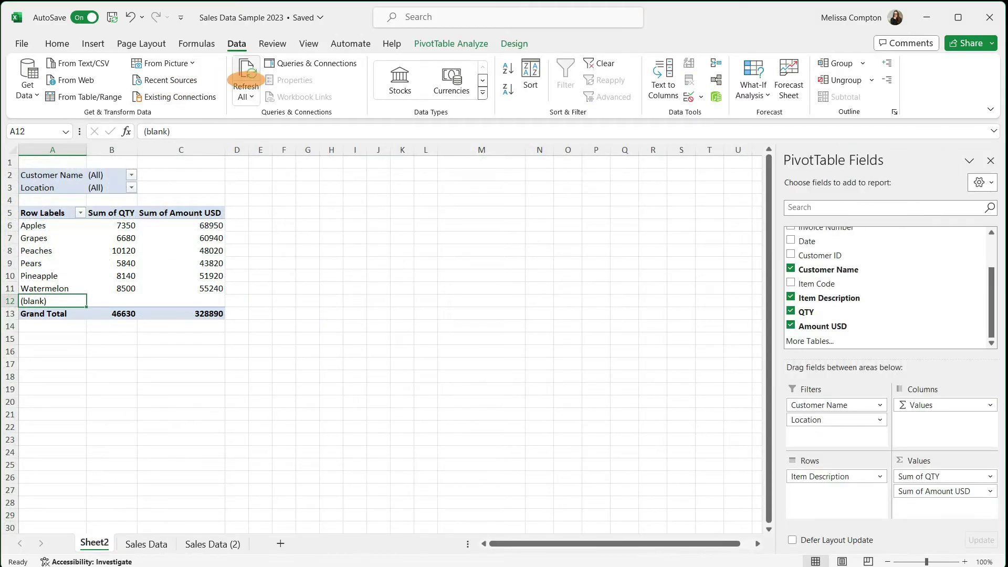
click(244, 76)
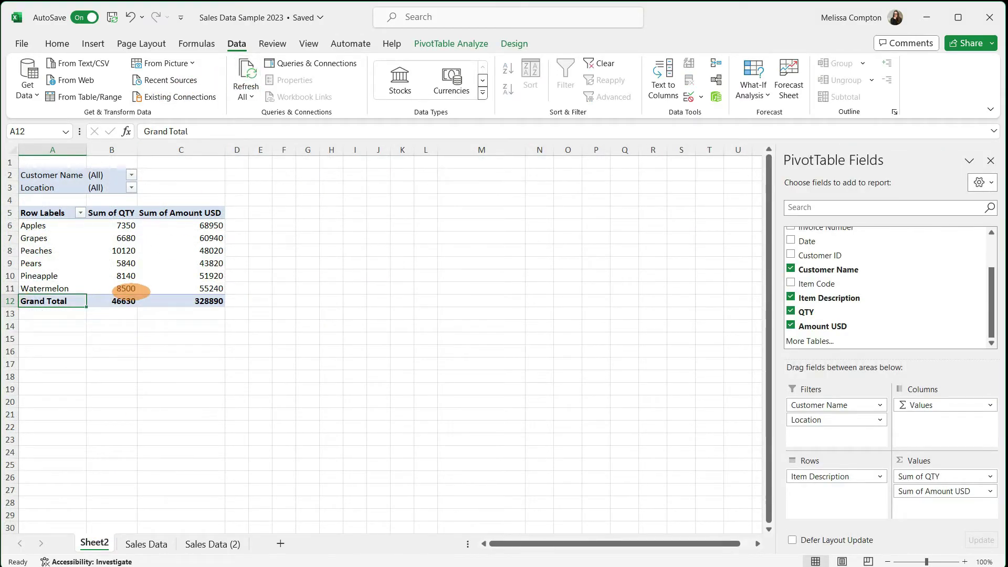
mouse_move(132, 290)
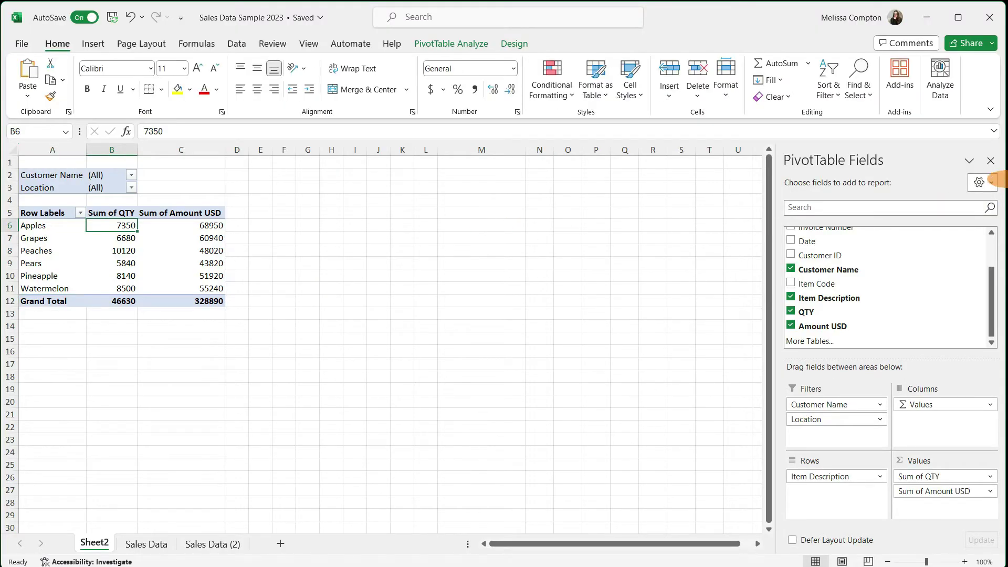
Step: Close the PivotTable field list and show it again from the Apples value under Sum of Amount USD
click(990, 160)
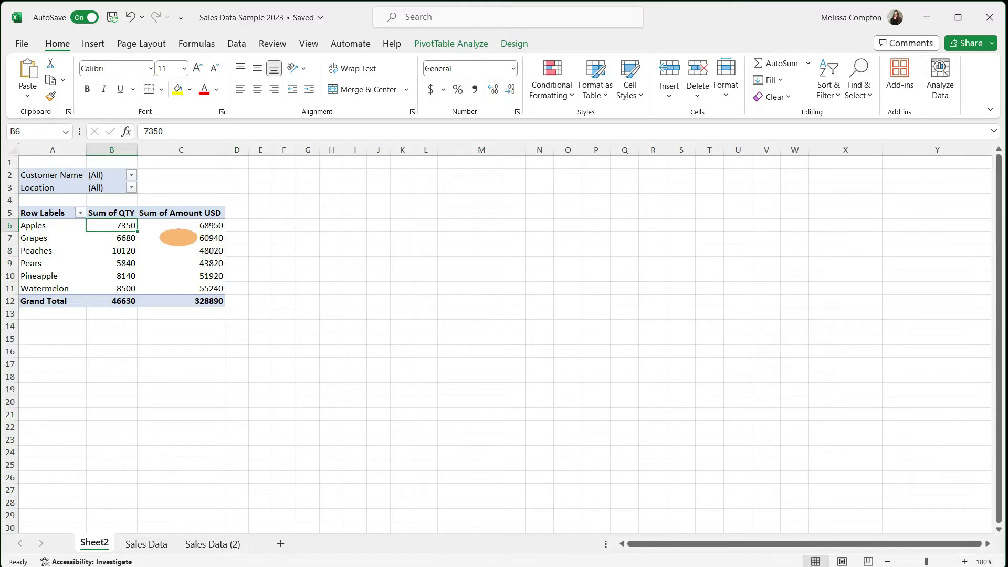
click(178, 228)
right_click(179, 227)
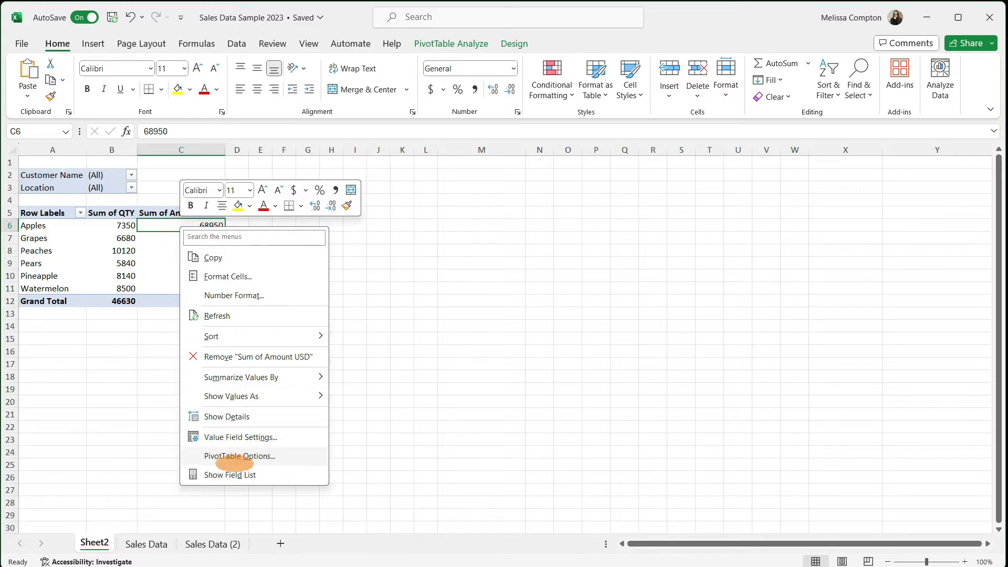
click(234, 475)
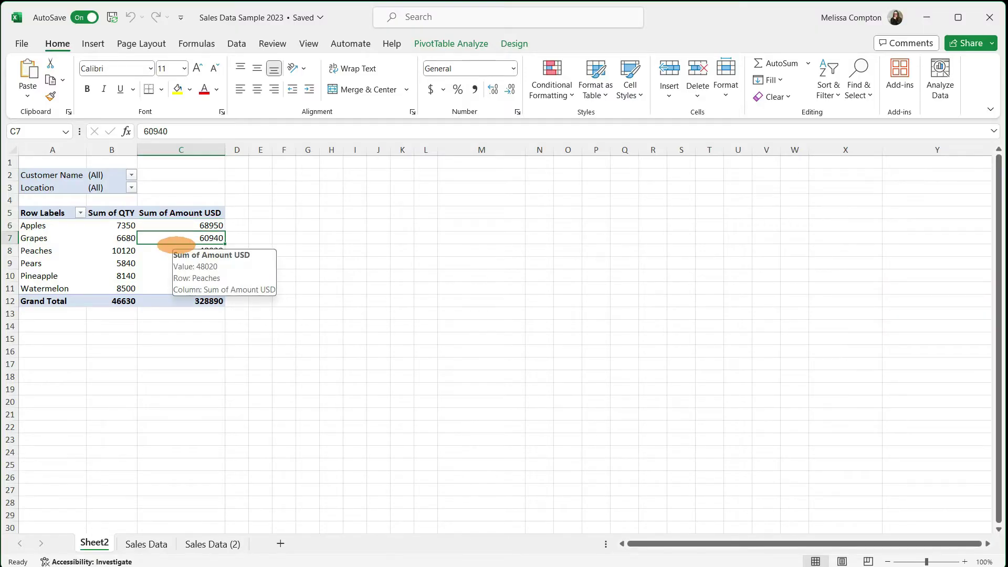
Step: Drill down to the records behind the Peaches Sum of Amount USD, look at the Sales Data sheet, and remove the detail sheet
click(166, 251)
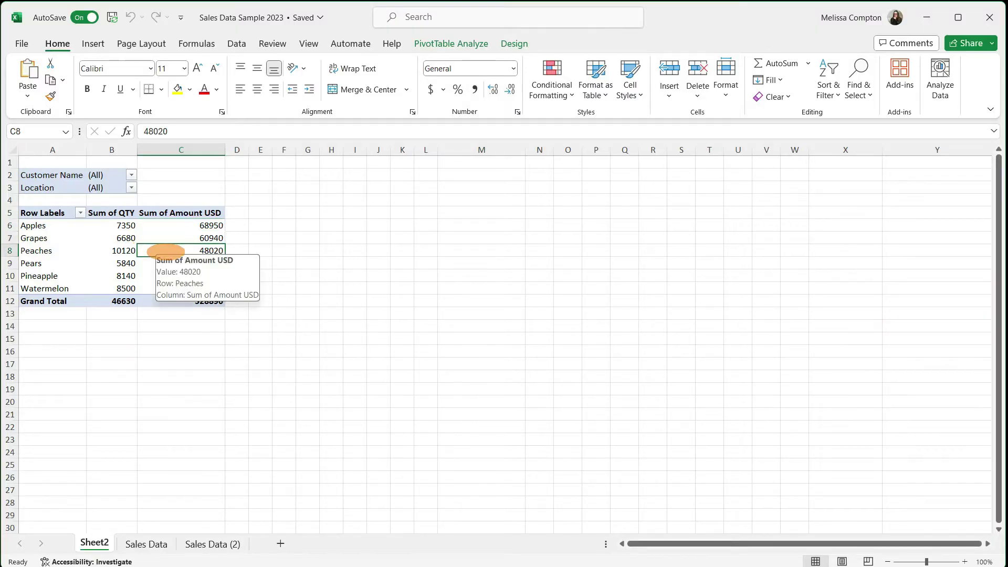
double_click(166, 251)
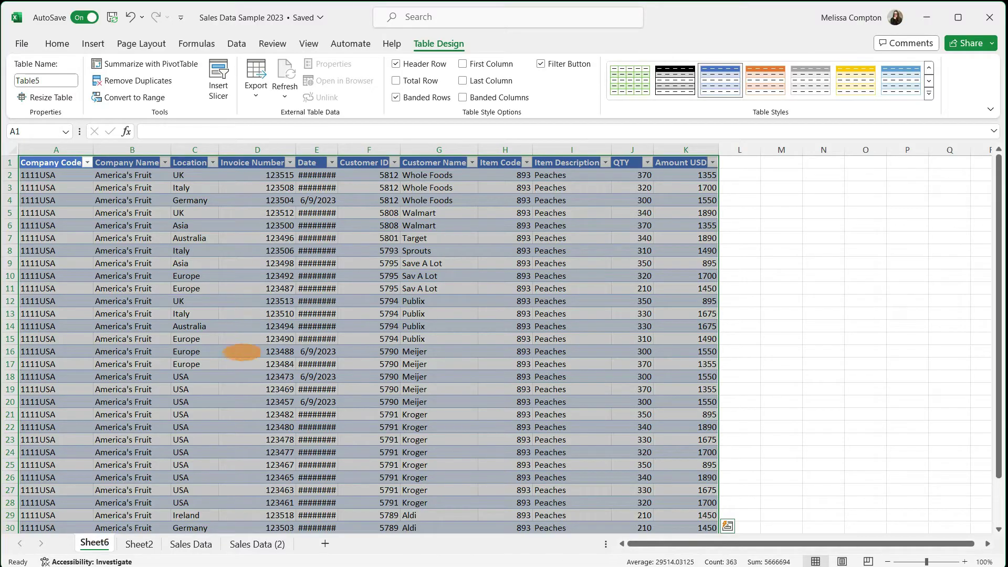
click(191, 545)
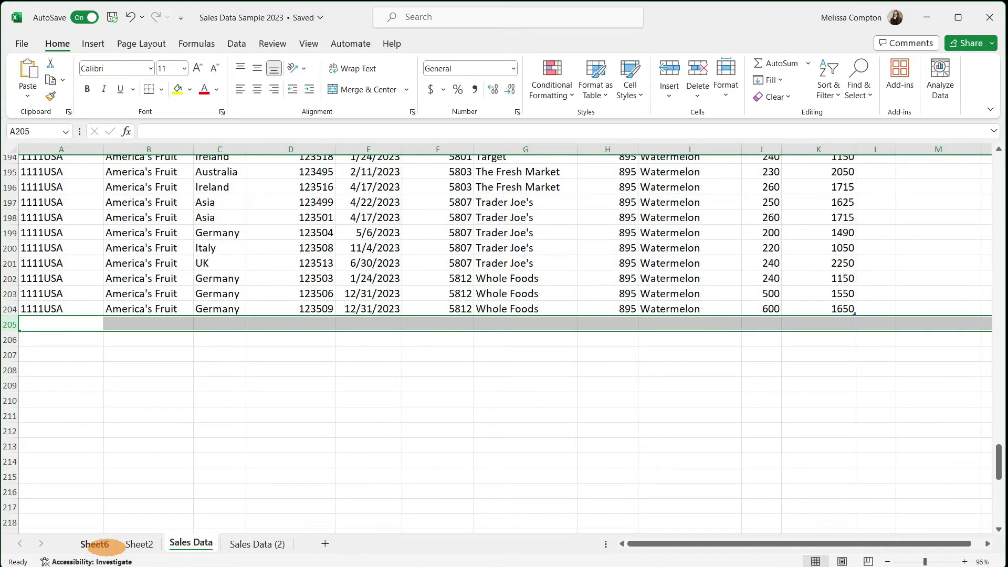
click(95, 545)
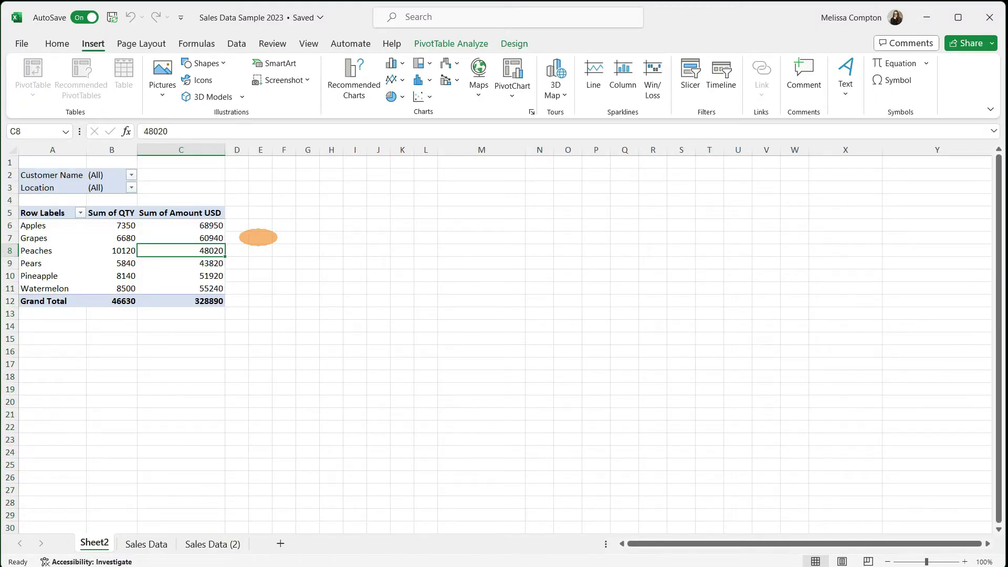
Step: Try Count and Average as the calculation for the Amount USD value field and set it back to Sum
right_click(190, 227)
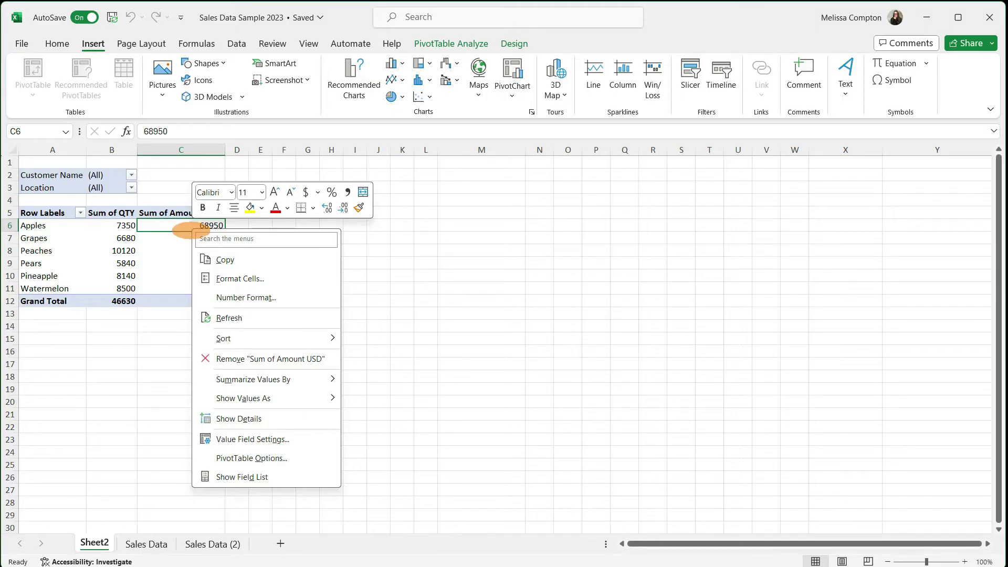
click(258, 439)
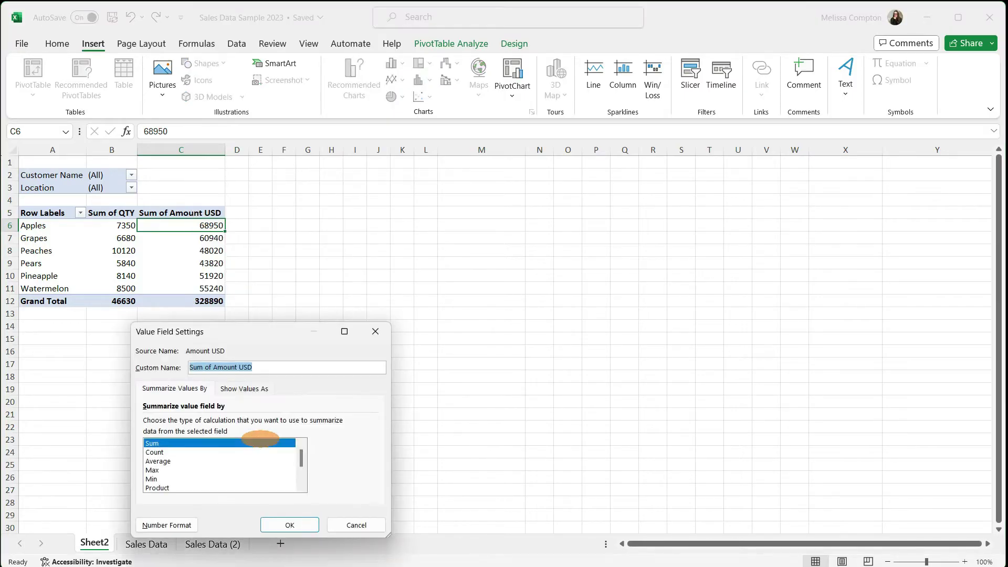
drag(254, 330, 386, 182)
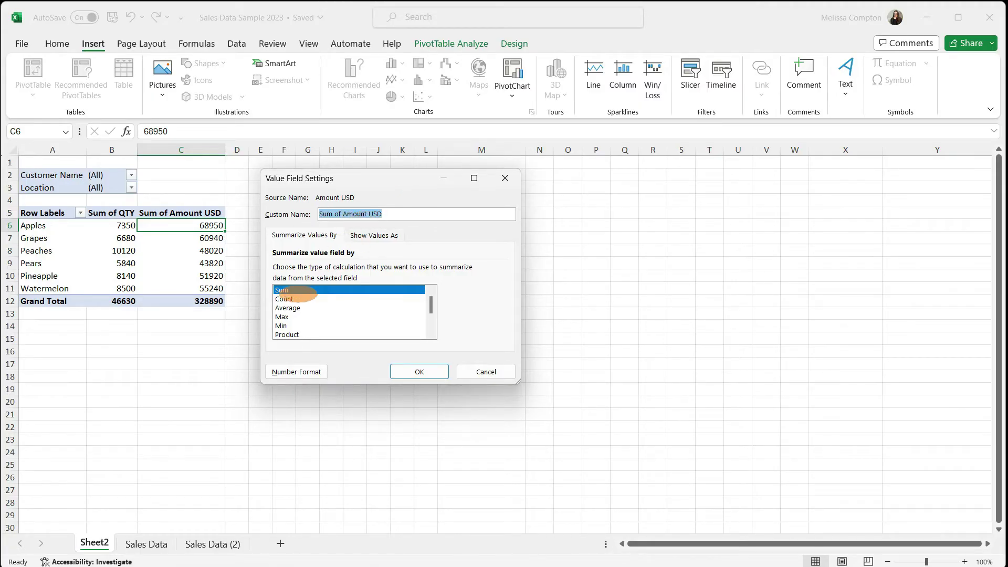
click(284, 299)
click(289, 308)
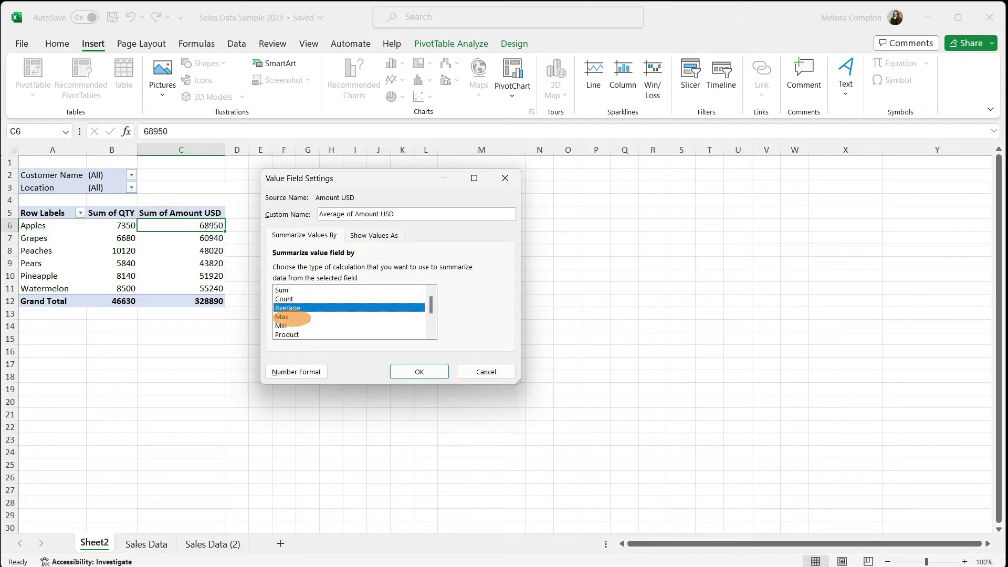
scroll(292, 317, down, 2)
scroll(292, 317, up, 4)
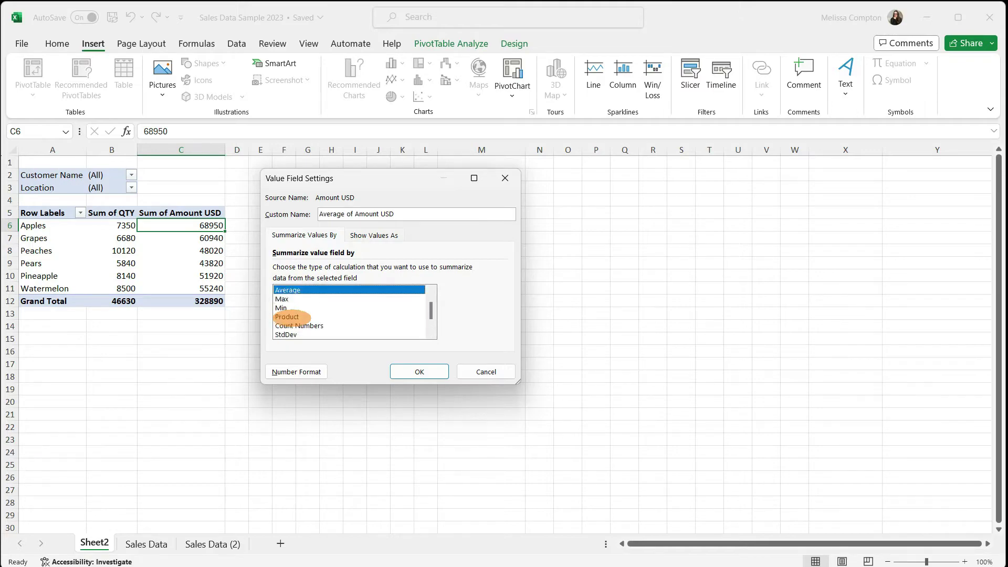
click(289, 290)
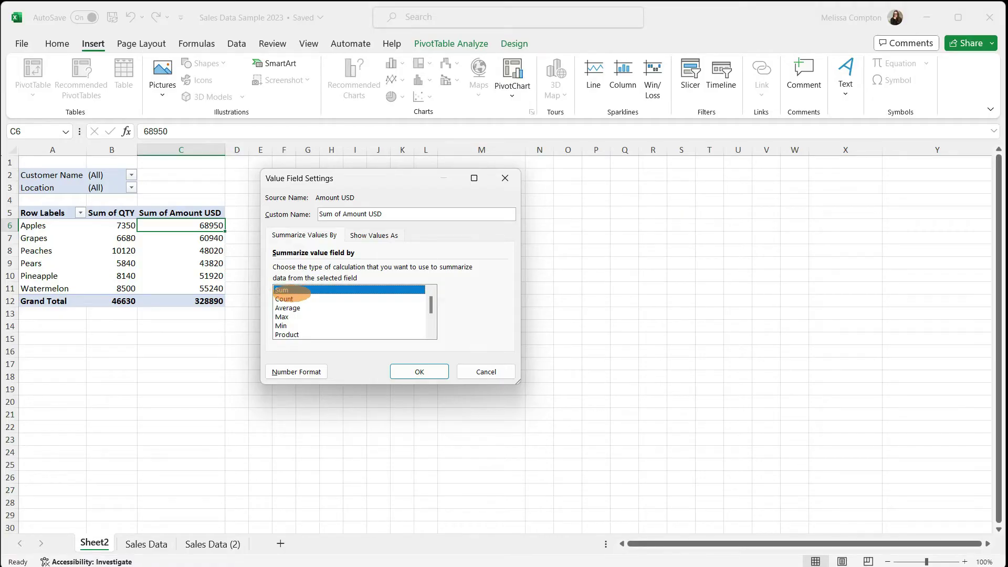
Step: Review the number format categories for the Amount USD value field, keep General, and accept the field settings
click(296, 371)
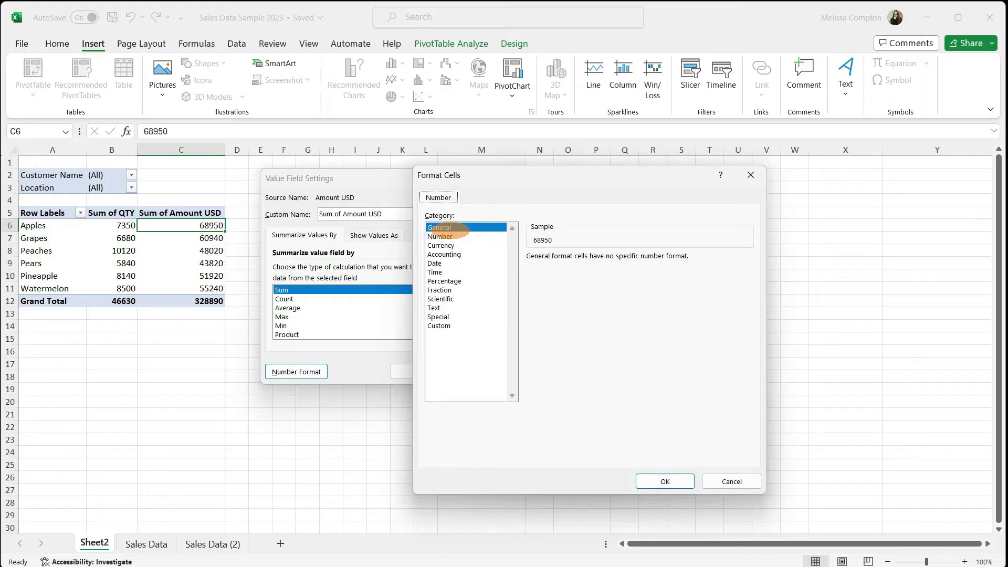
click(665, 481)
click(402, 371)
Step: Remove Sum of Amount USD from the pivot table and undo the removal
right_click(184, 225)
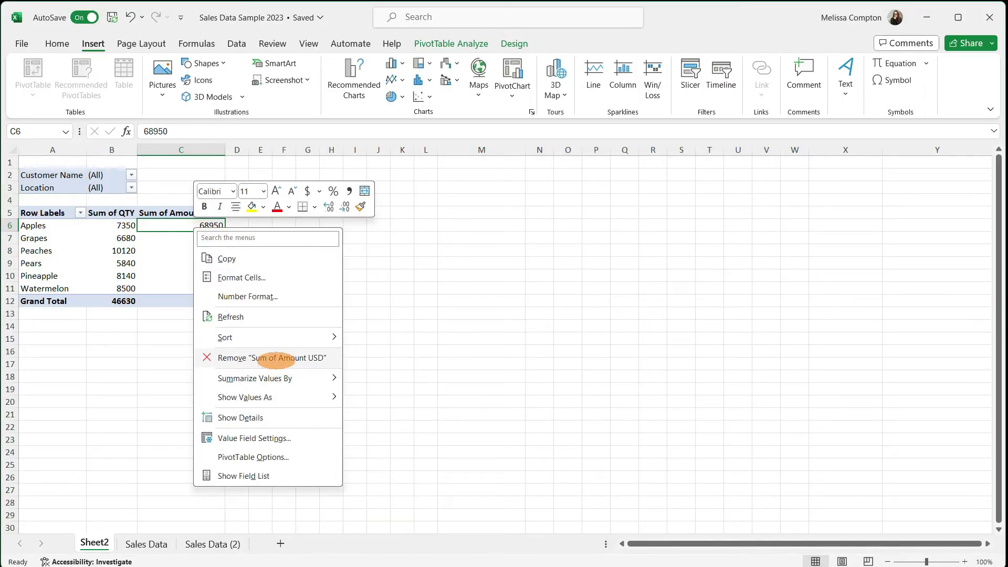
click(275, 360)
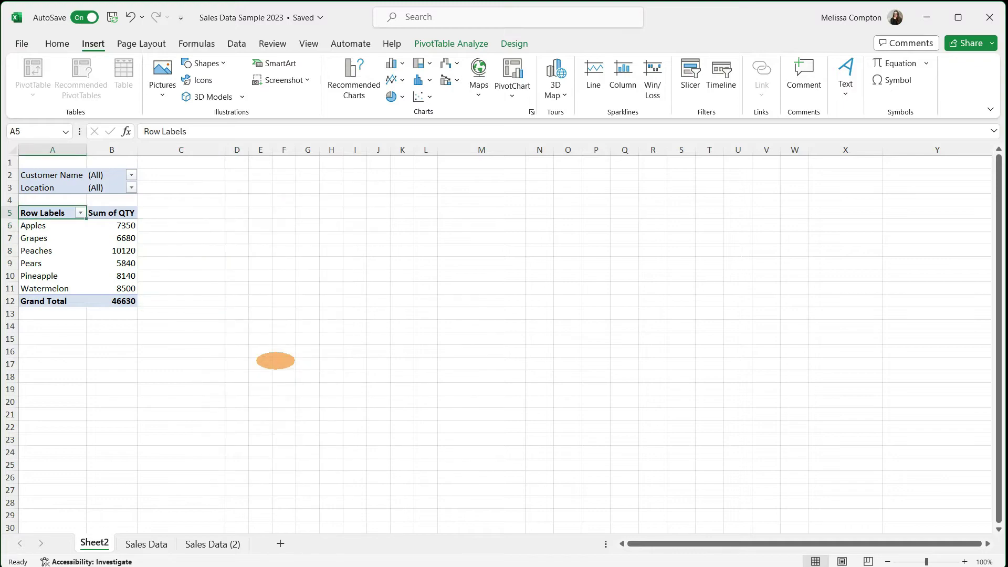
key(ctrl+z)
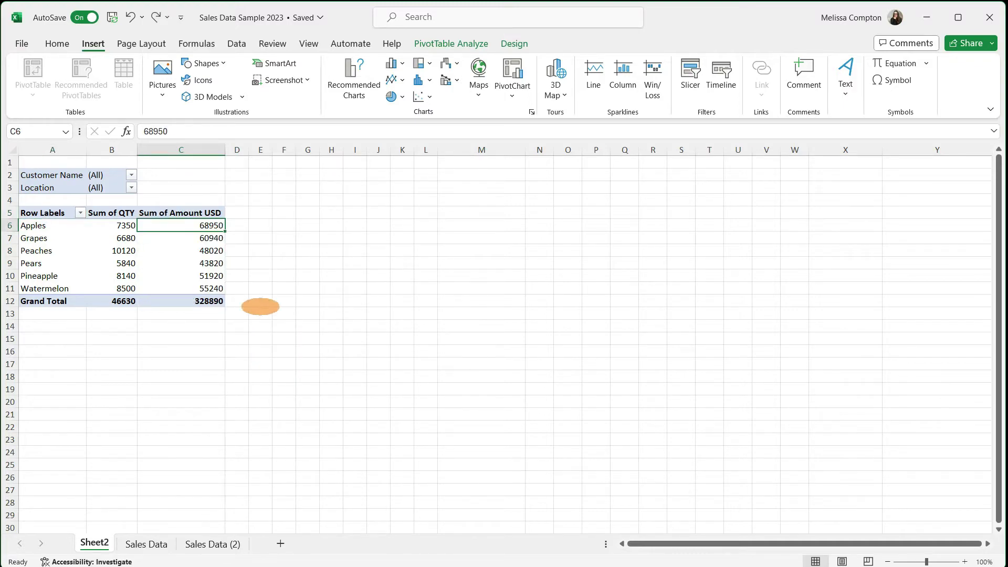
Step: Review the summarizing and Show Values As options, show the details behind the Apples amount on a new sheet, and return to Sheet2
right_click(198, 226)
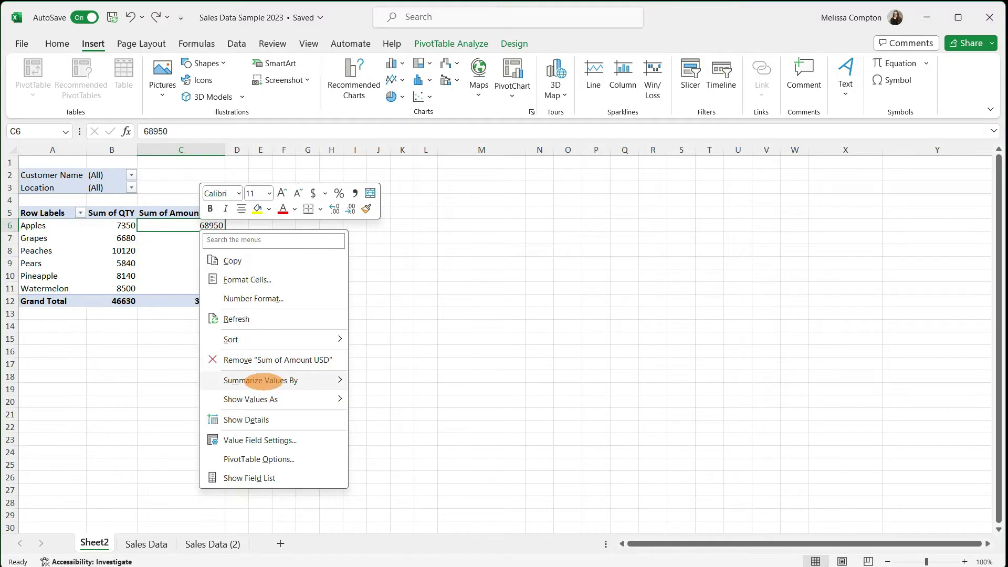
mouse_move(257, 380)
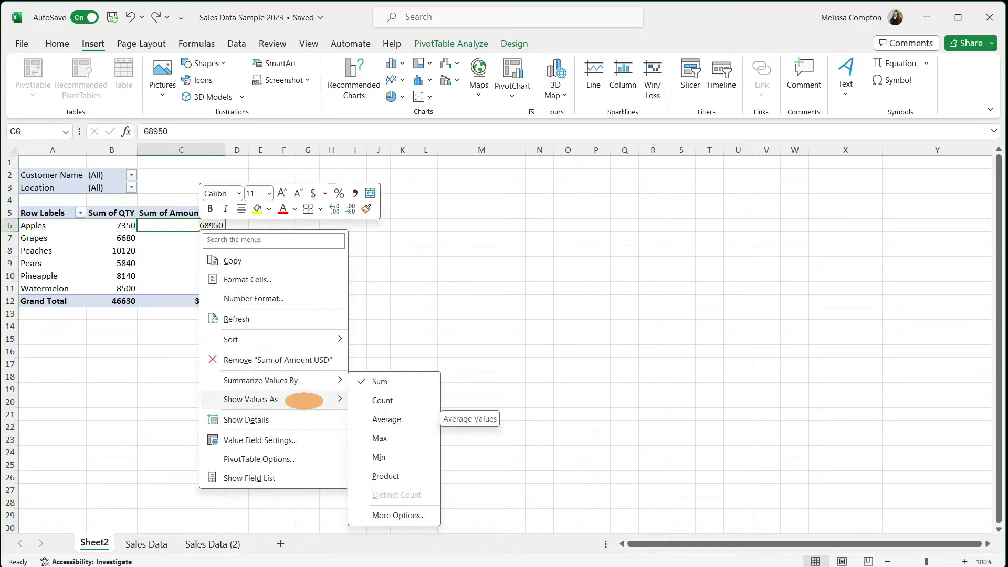
mouse_move(304, 401)
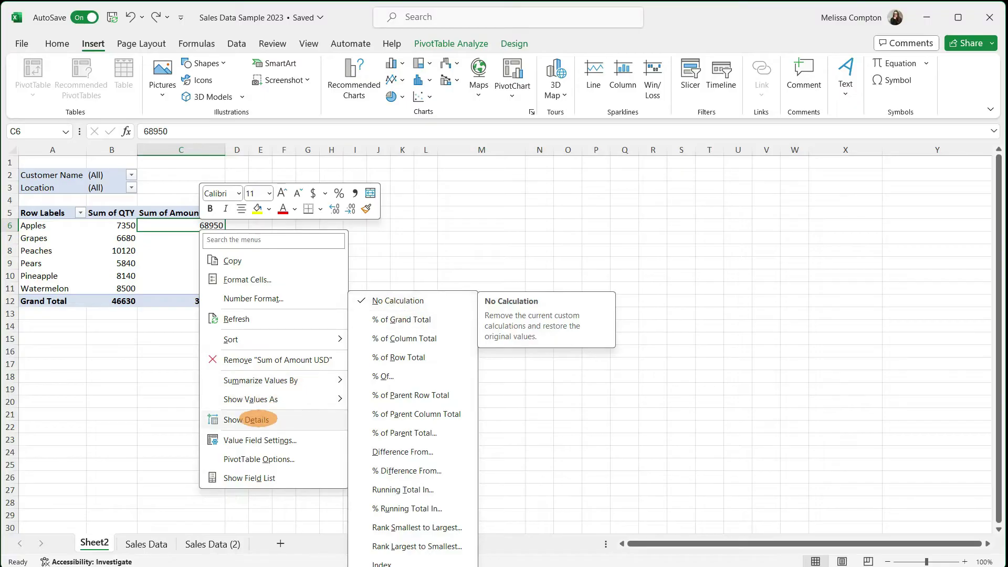
click(258, 418)
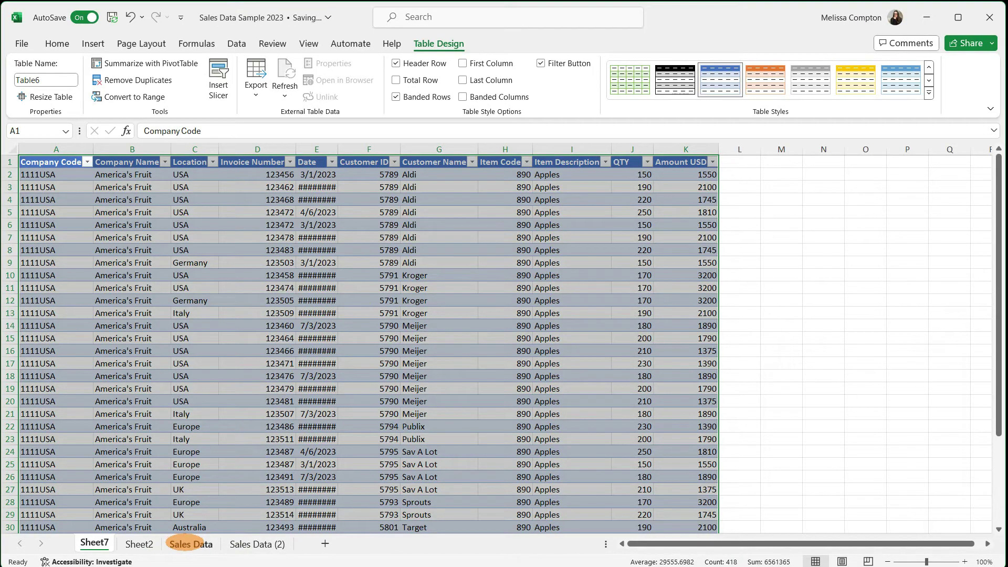
click(139, 544)
Step: Review the pivot table's data, display, printing, and totals and filters options, and accept them without changes
right_click(199, 234)
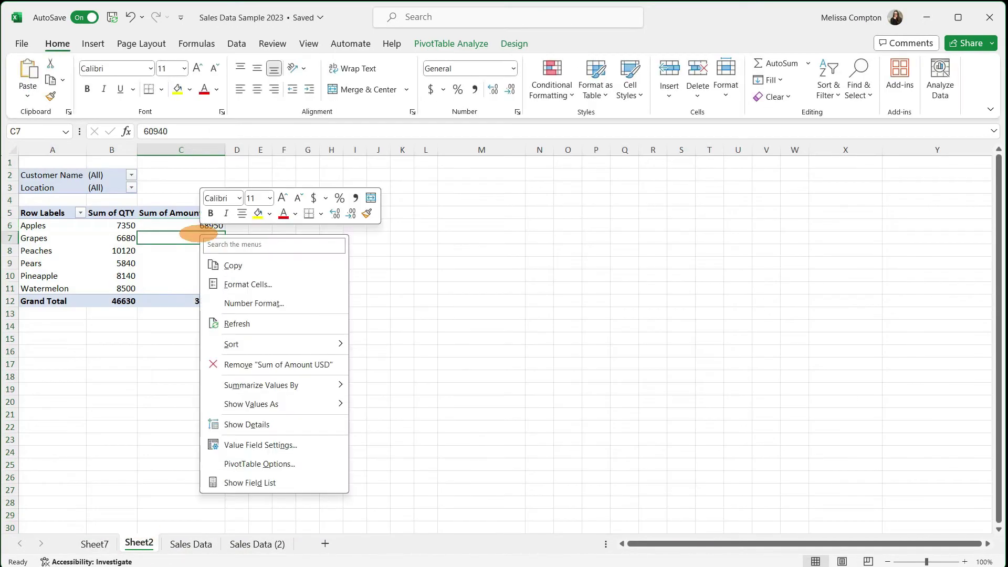
click(256, 463)
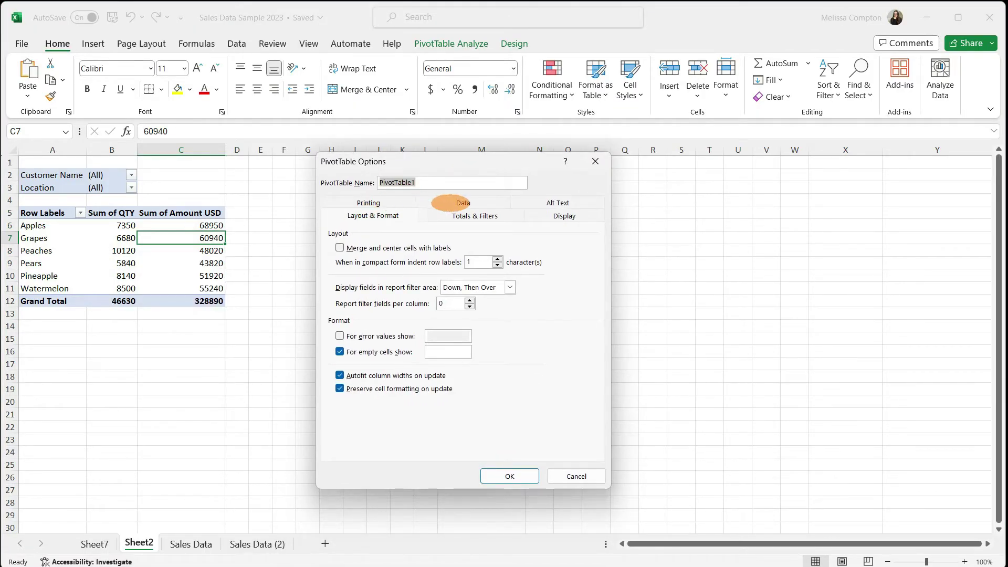
click(448, 203)
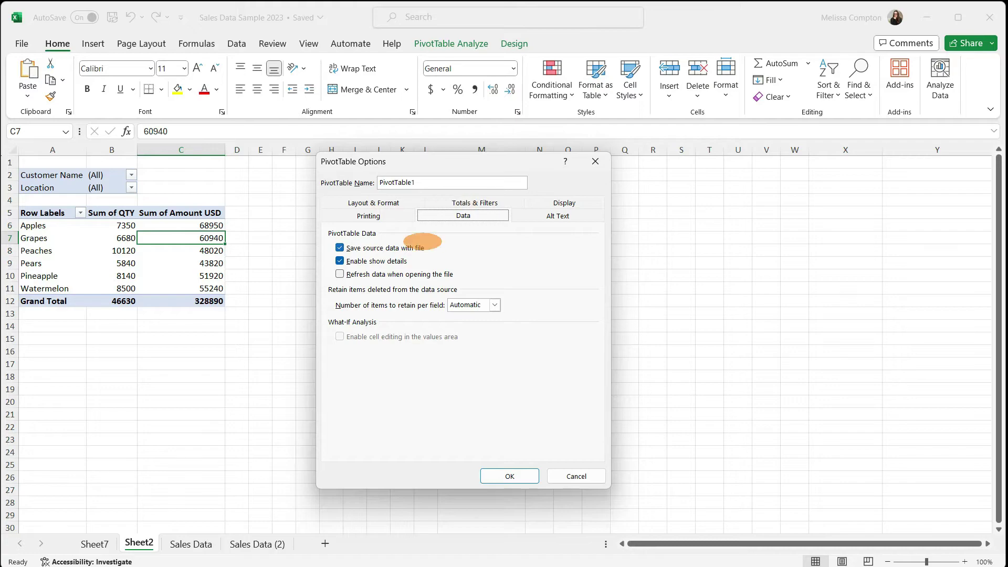
click(562, 202)
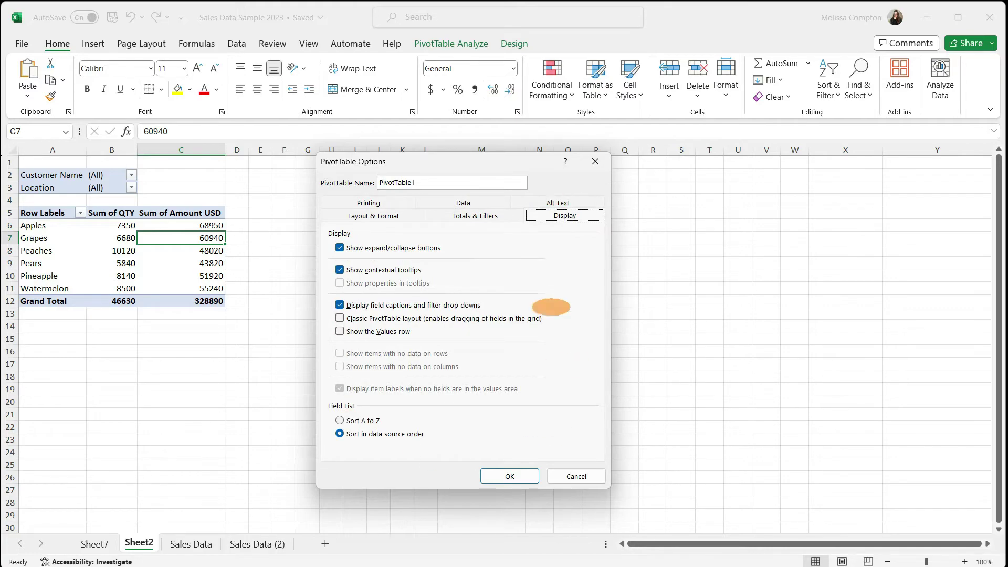
click(369, 203)
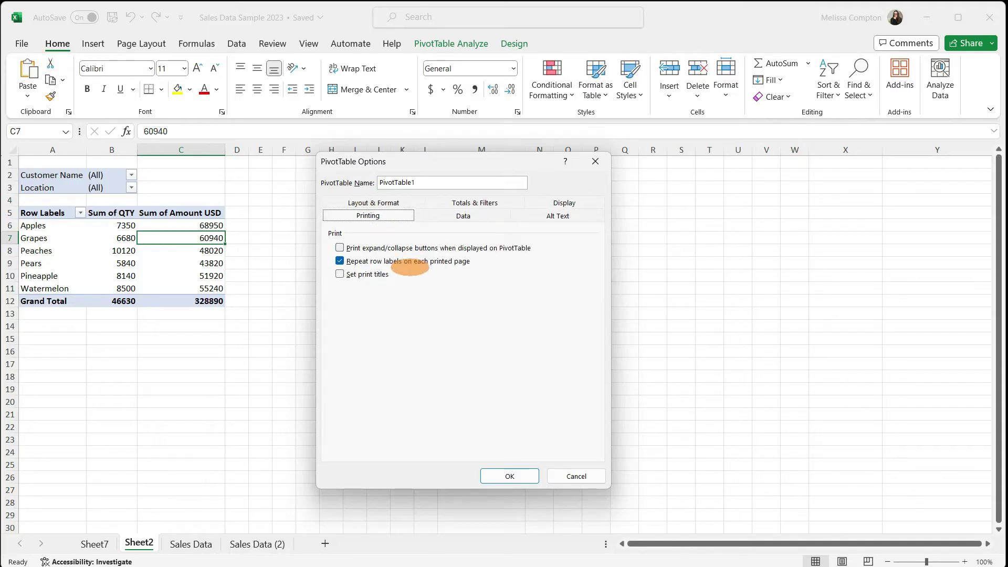
click(475, 204)
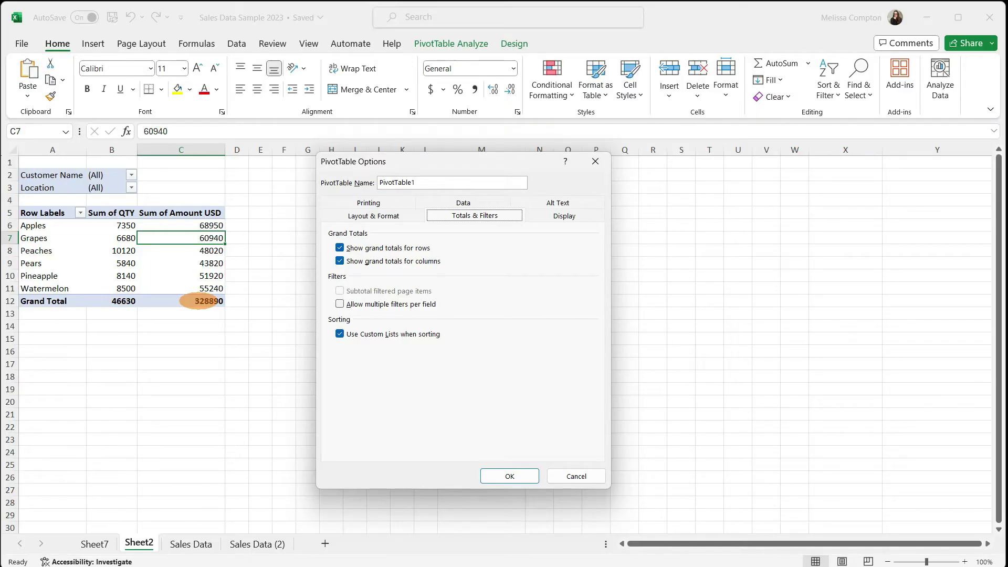
key(Return)
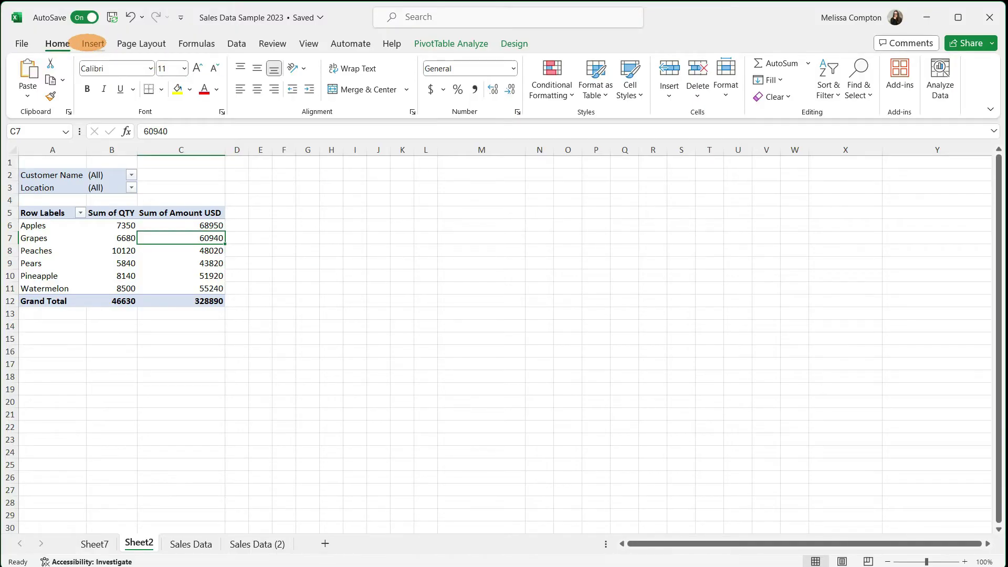
Step: Preview the Combo and Area chart types for the pivot table, and insert a Clustered Column pivot chart
click(93, 43)
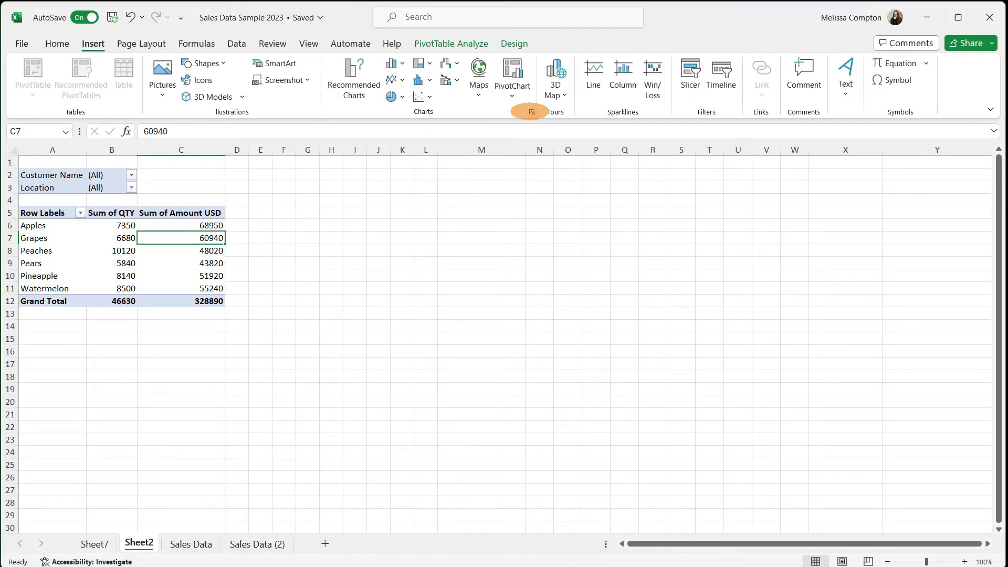
click(532, 112)
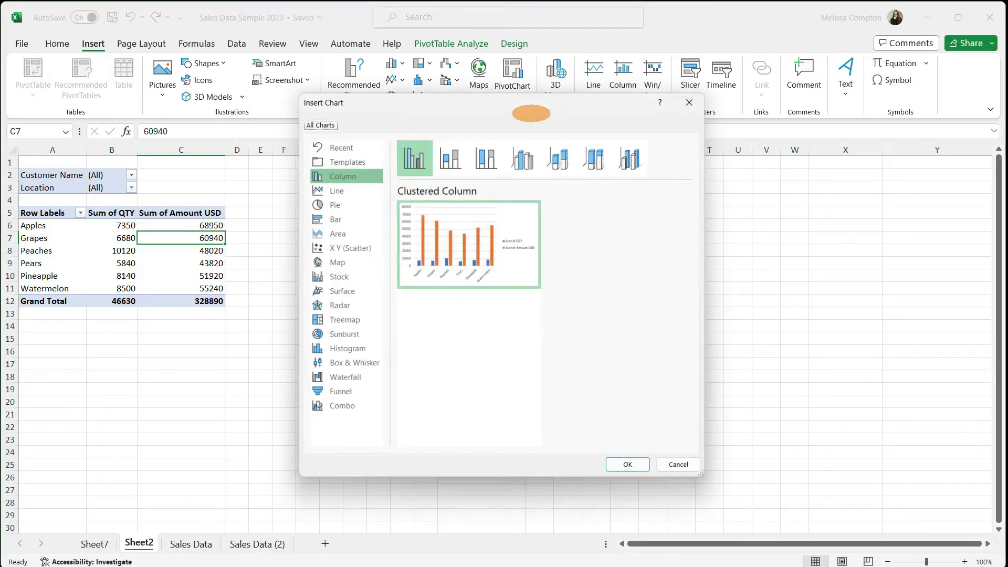
click(364, 410)
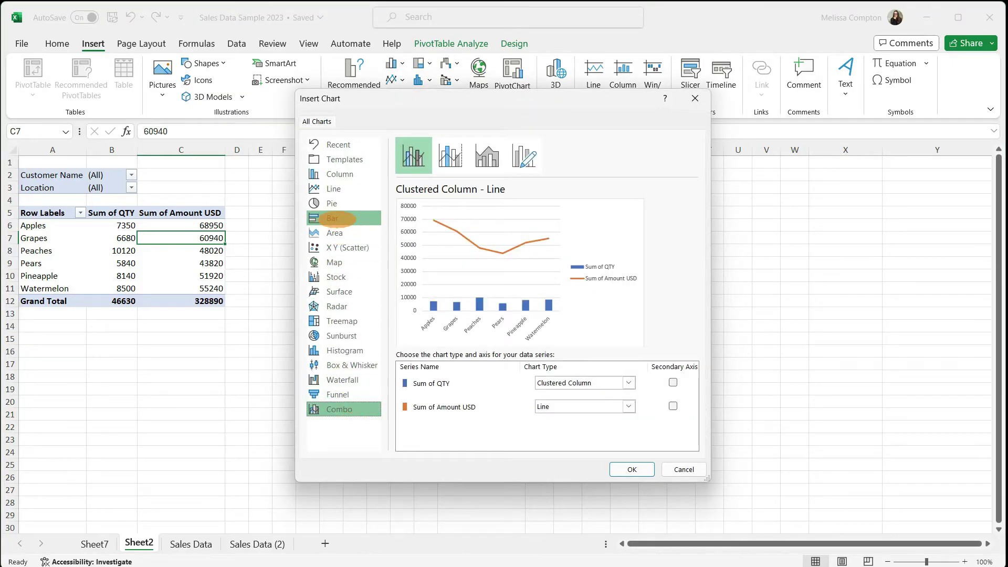
click(339, 231)
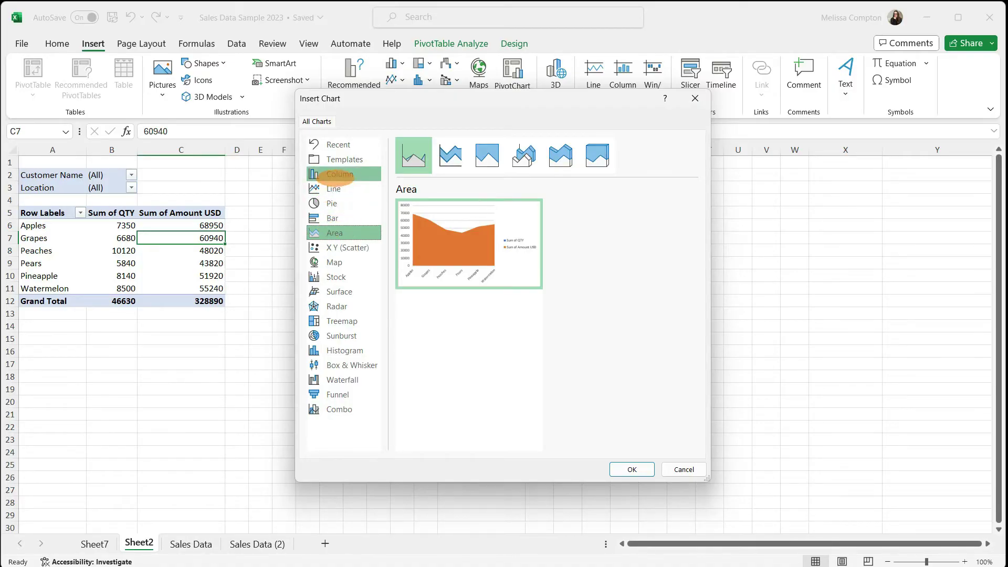
click(336, 177)
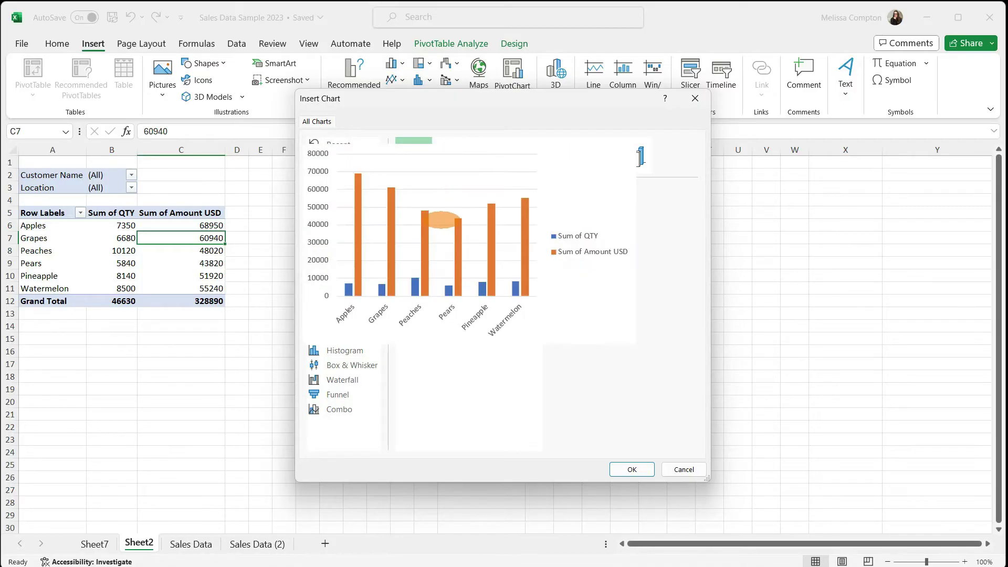
click(414, 154)
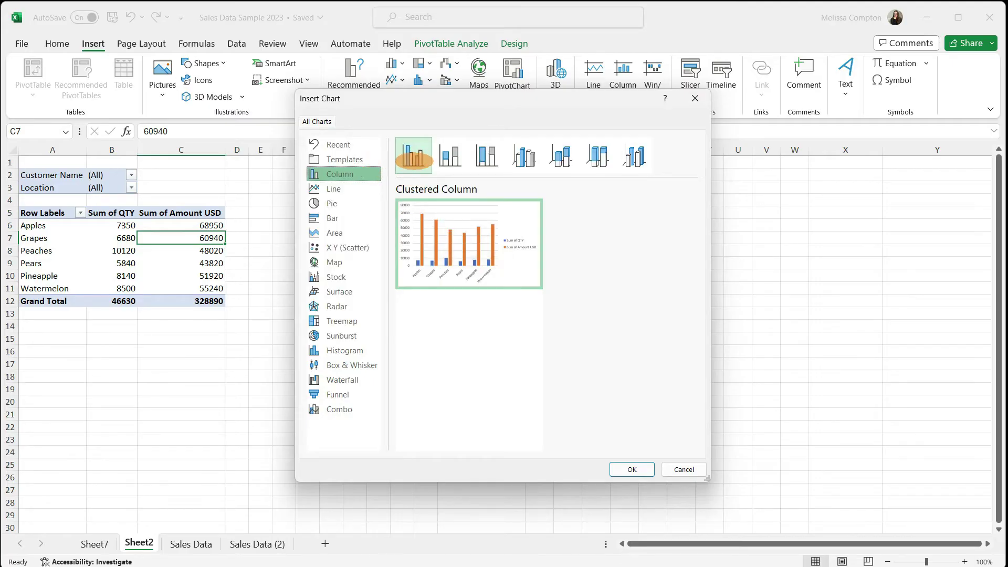
click(625, 468)
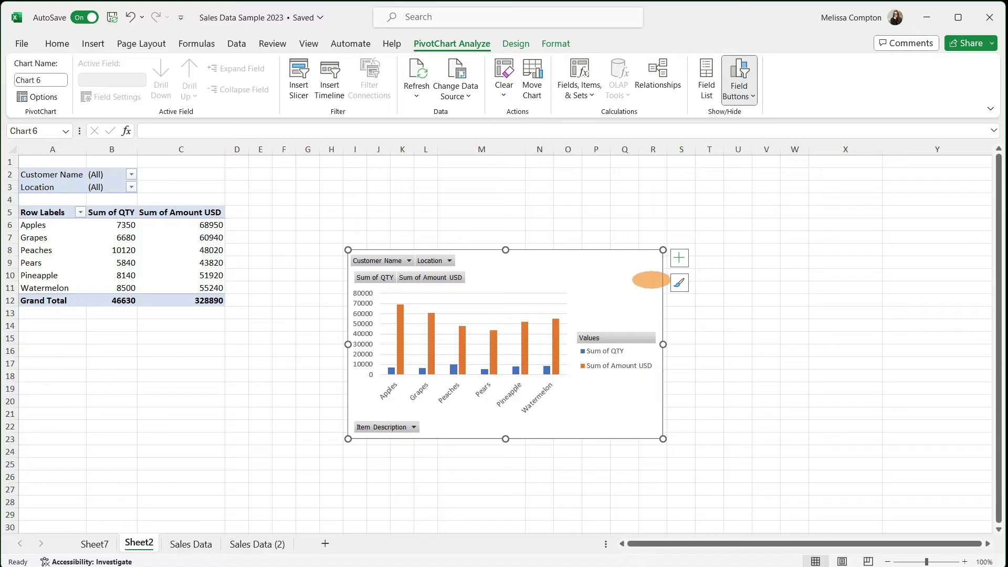
Step: Enlarge the pivot chart beside the pivot table and hide all field buttons on it
drag(663, 250, 772, 193)
drag(349, 439, 320, 463)
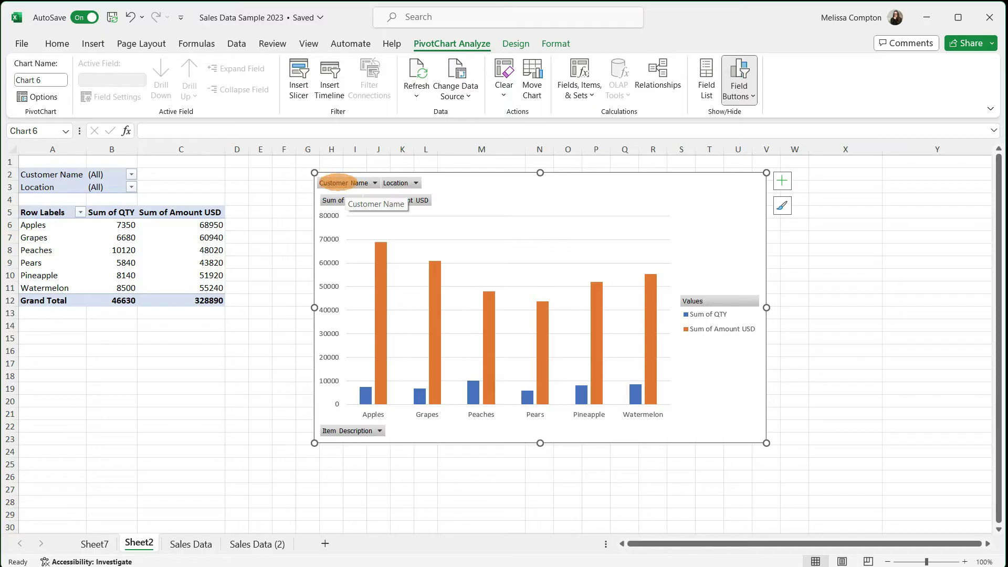
right_click(337, 184)
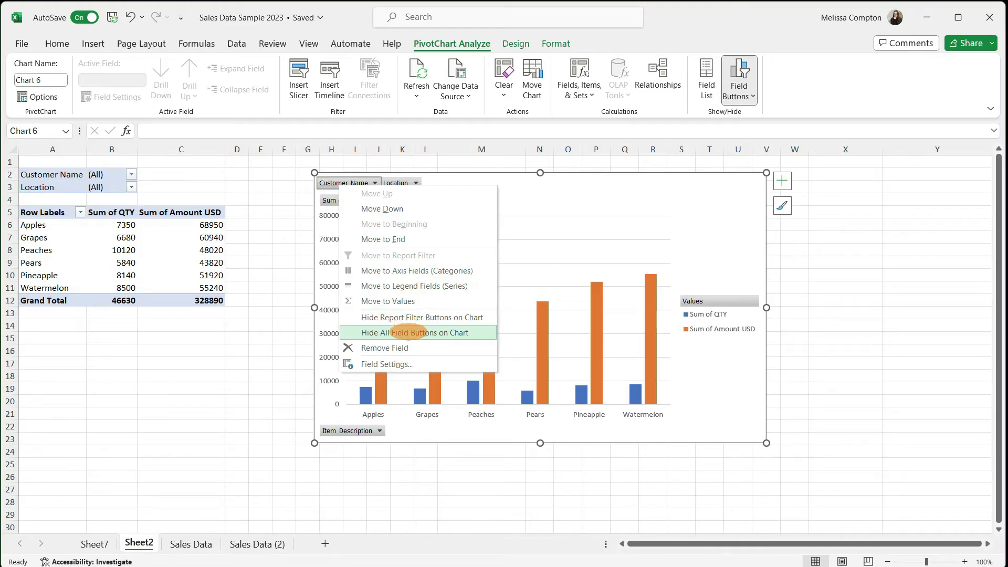
click(409, 332)
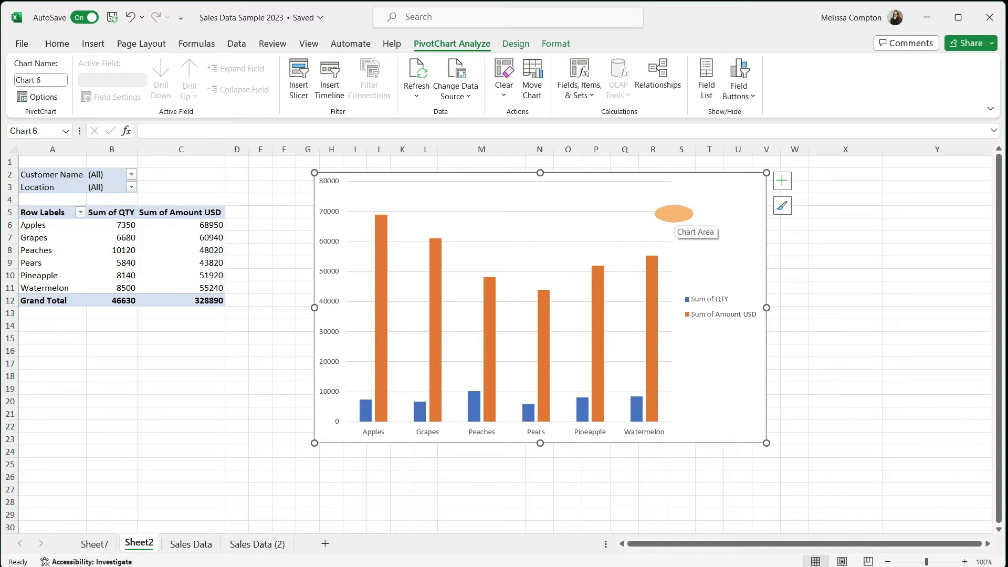
Step: Add the chart title "Sales Data 2023" to the pivot chart and set its font size to 20
click(782, 181)
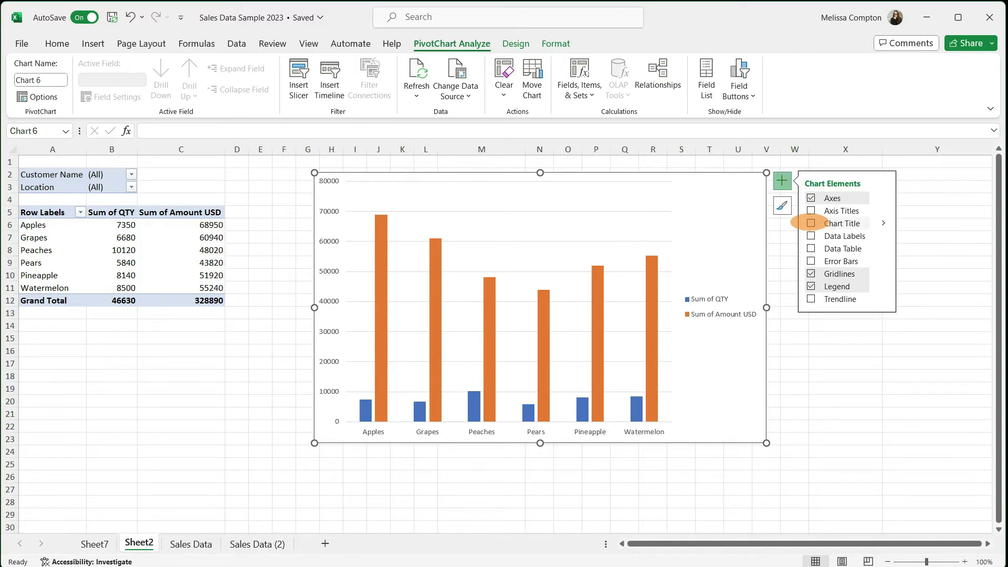
click(809, 224)
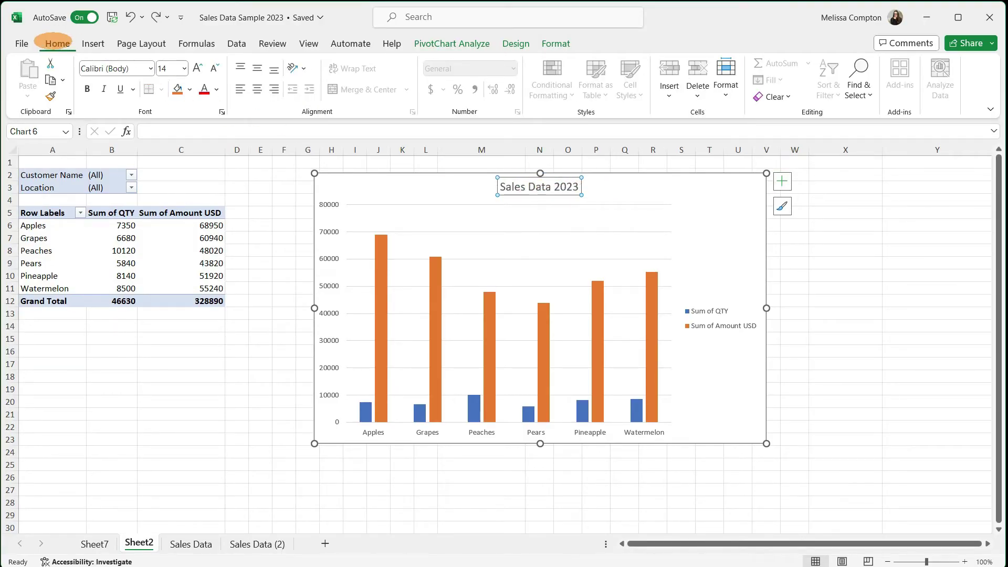
click(184, 68)
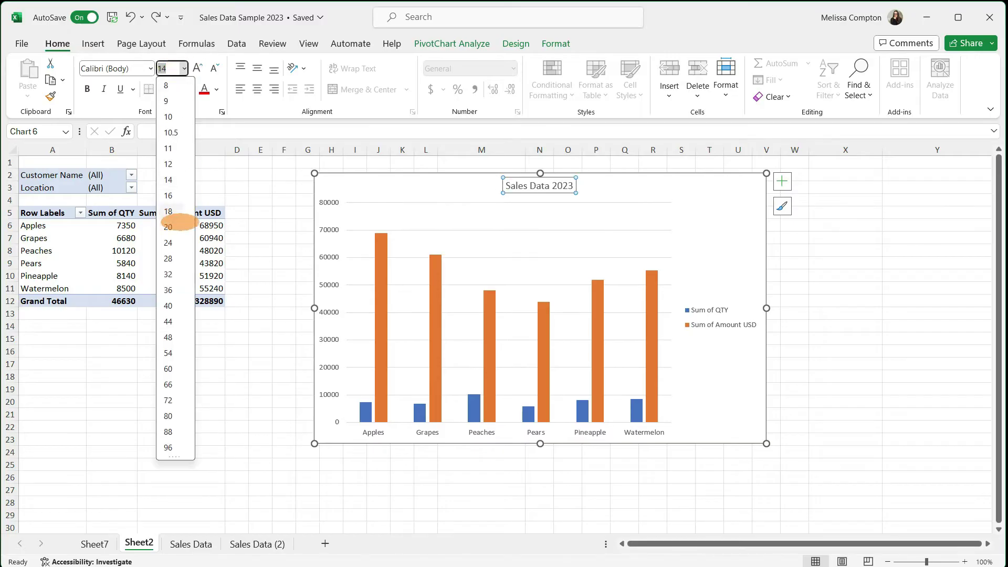
click(168, 227)
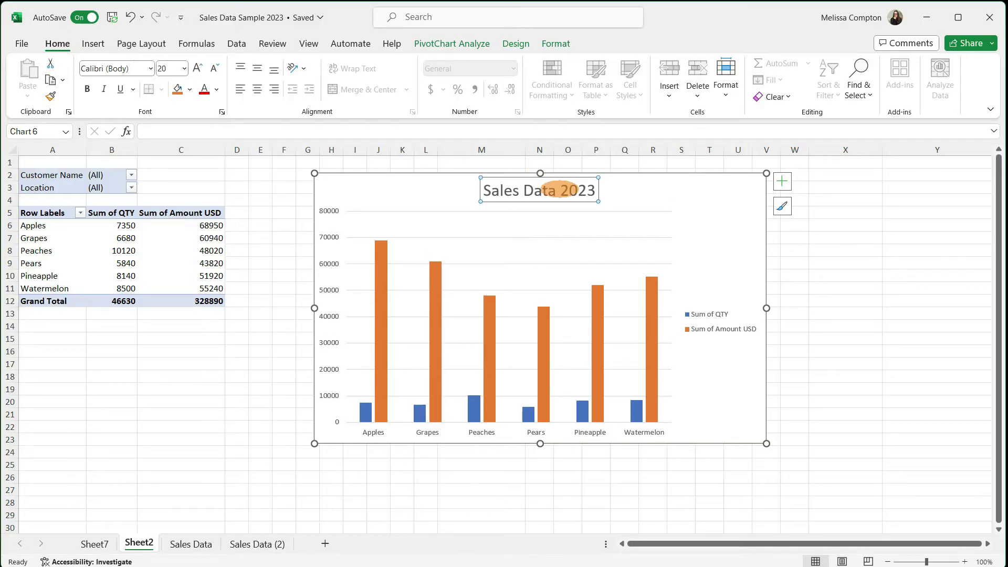
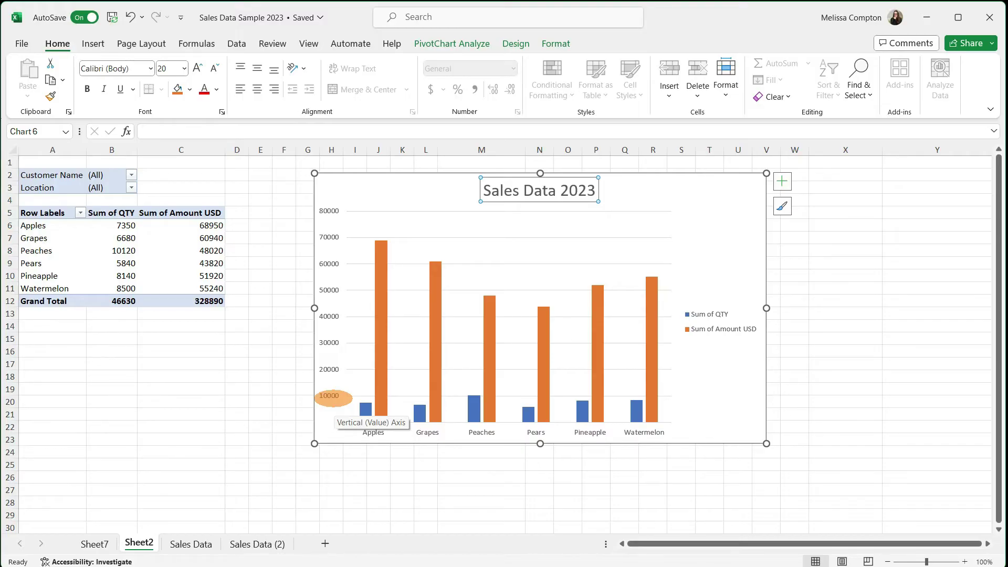
Step: Open the formatting options of the chart's vertical value axis and set its major unit to 5000
click(334, 187)
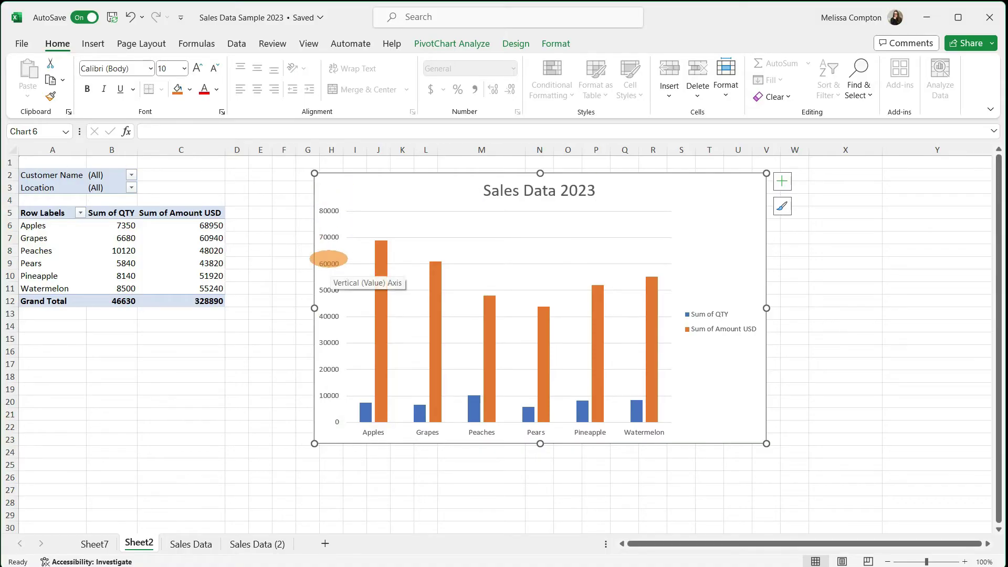
right_click(329, 259)
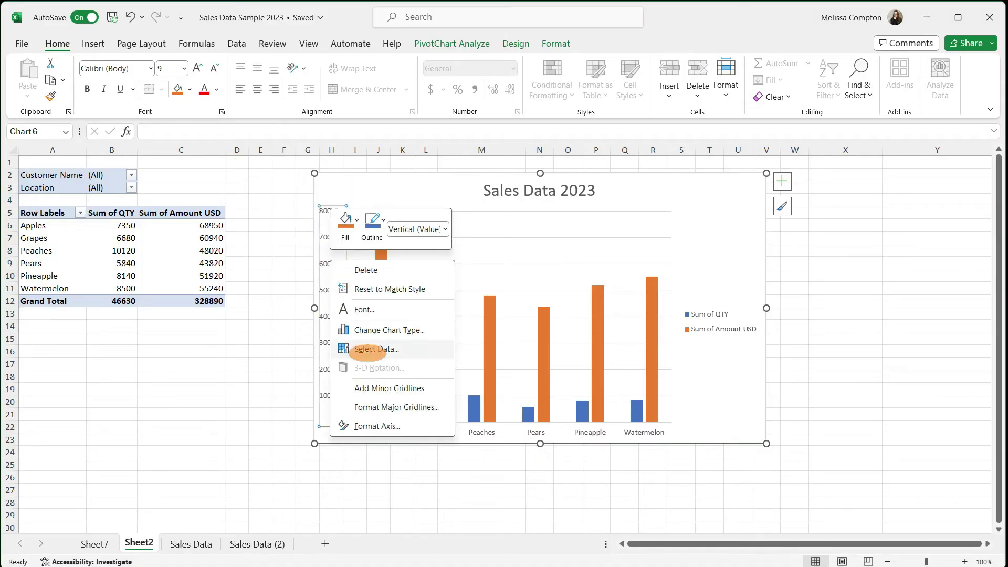
click(376, 425)
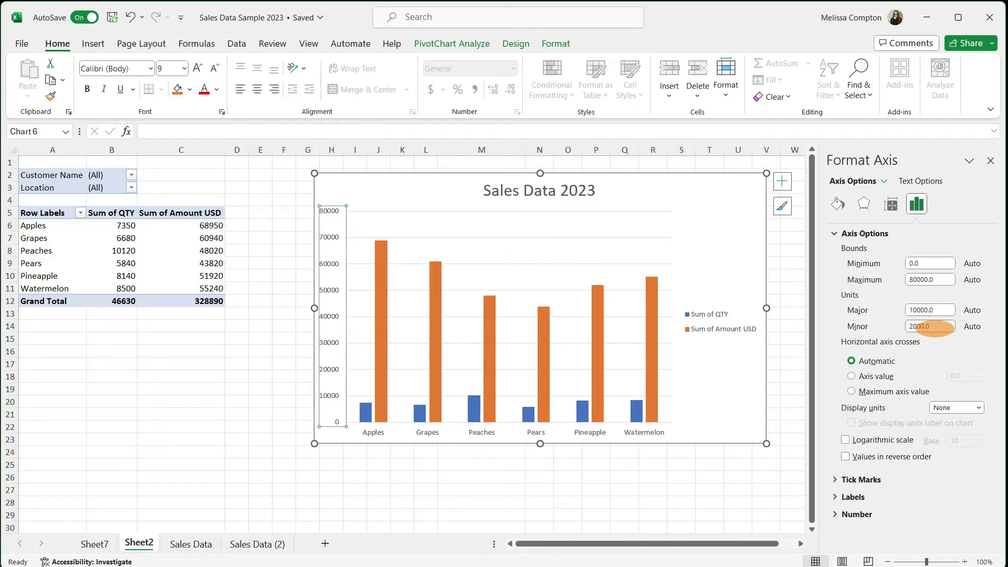
click(929, 310)
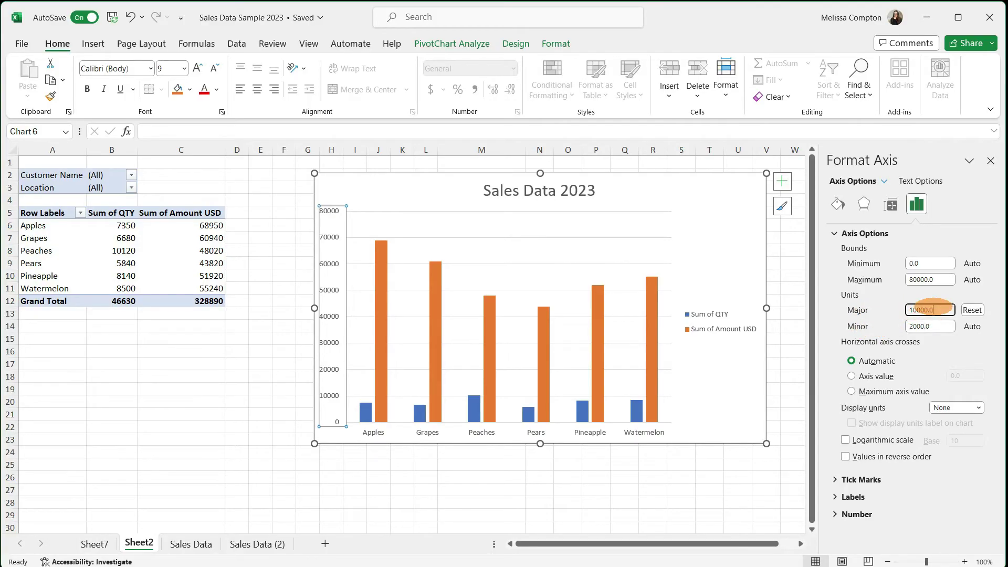
double_click(909, 309)
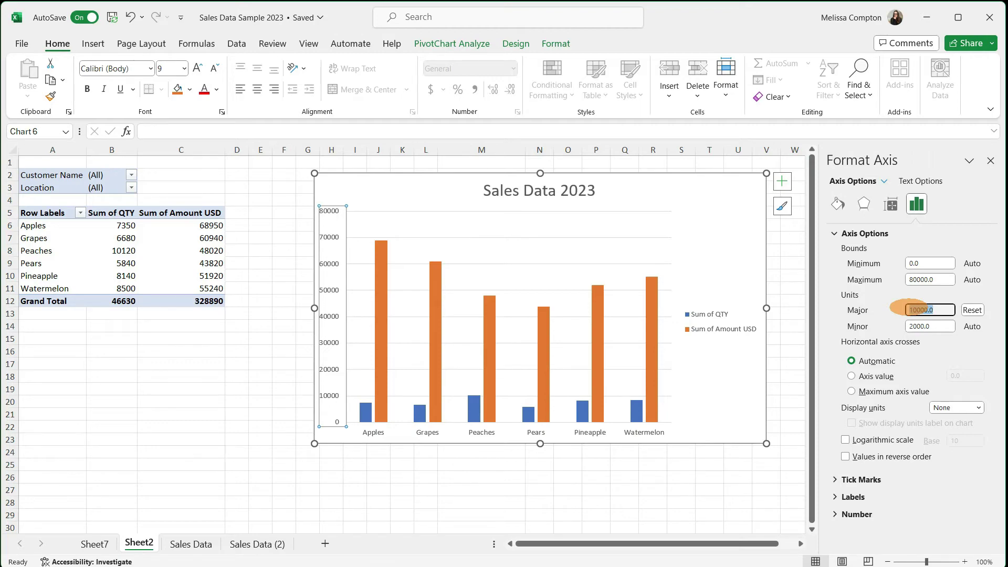
text(5000)
key(Return)
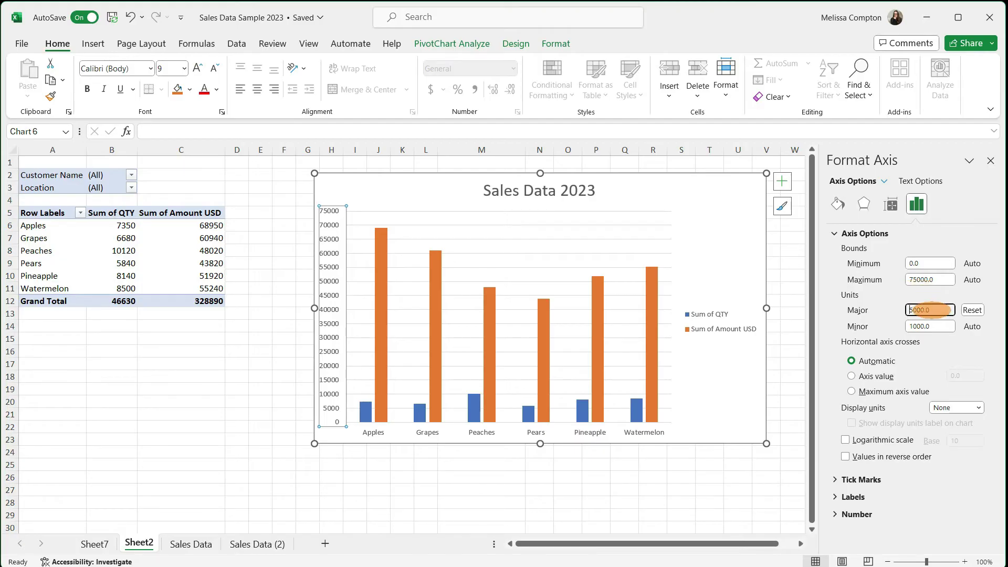
Step: Set the vertical axis's major unit to 20000
drag(931, 310, 904, 309)
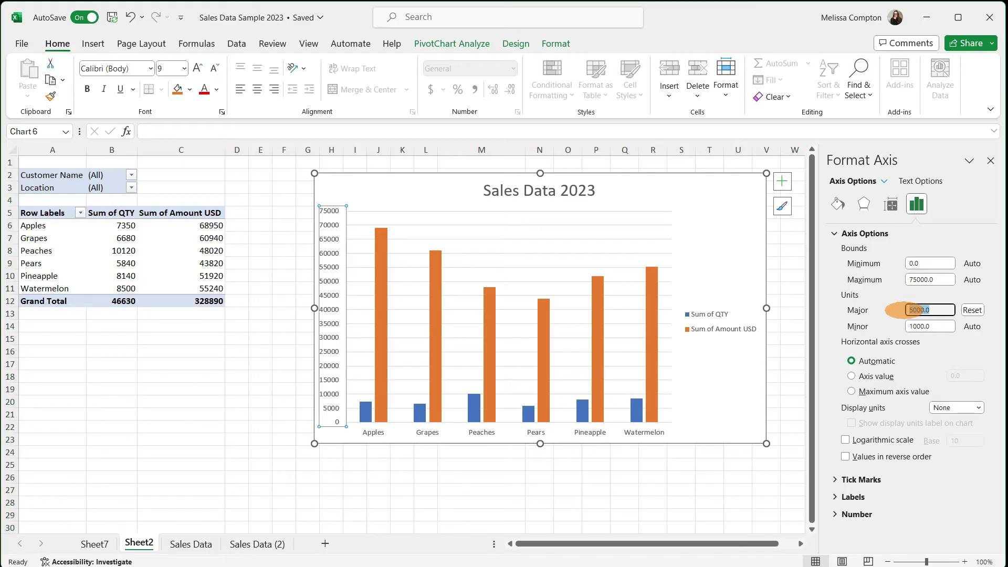
text(20000)
key(Return)
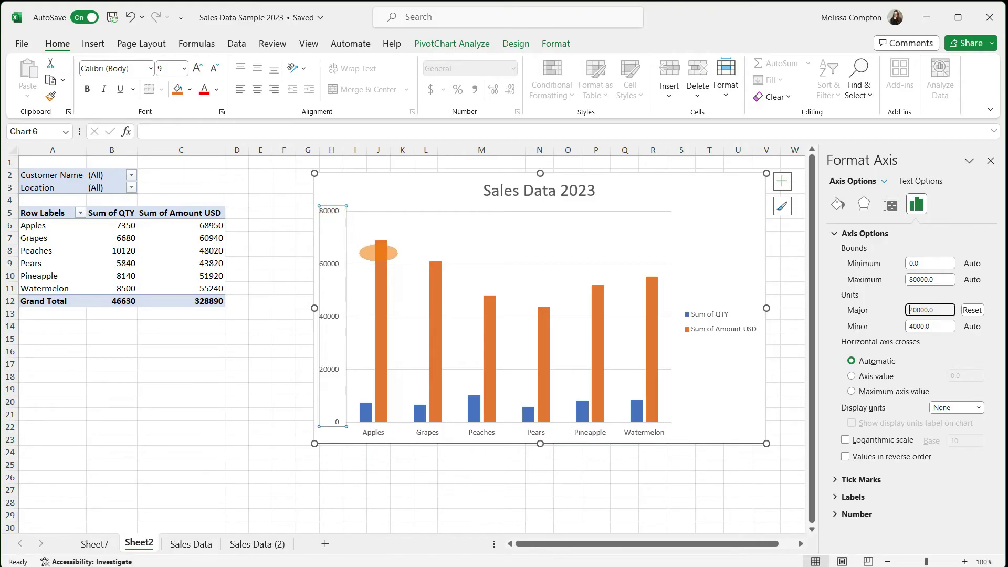
mouse_move(380, 253)
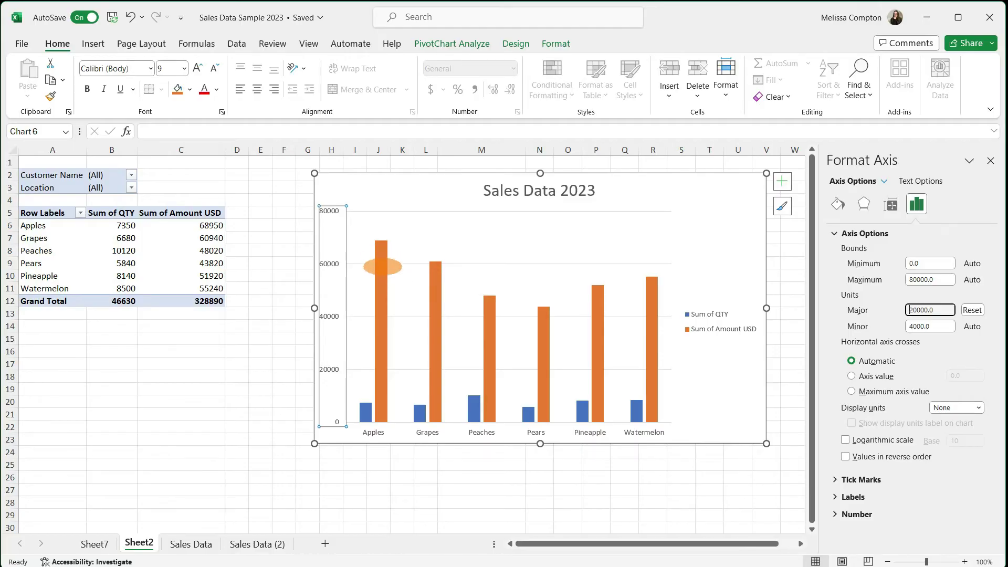
Step: Try Inside minor tick marks on the vertical axis and set the minor type back to None
click(895, 354)
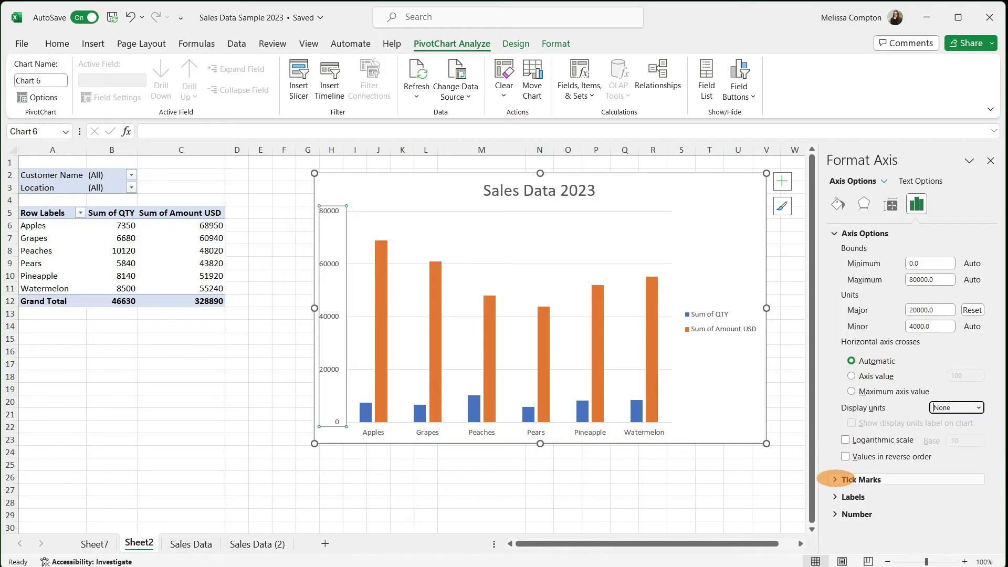
click(834, 480)
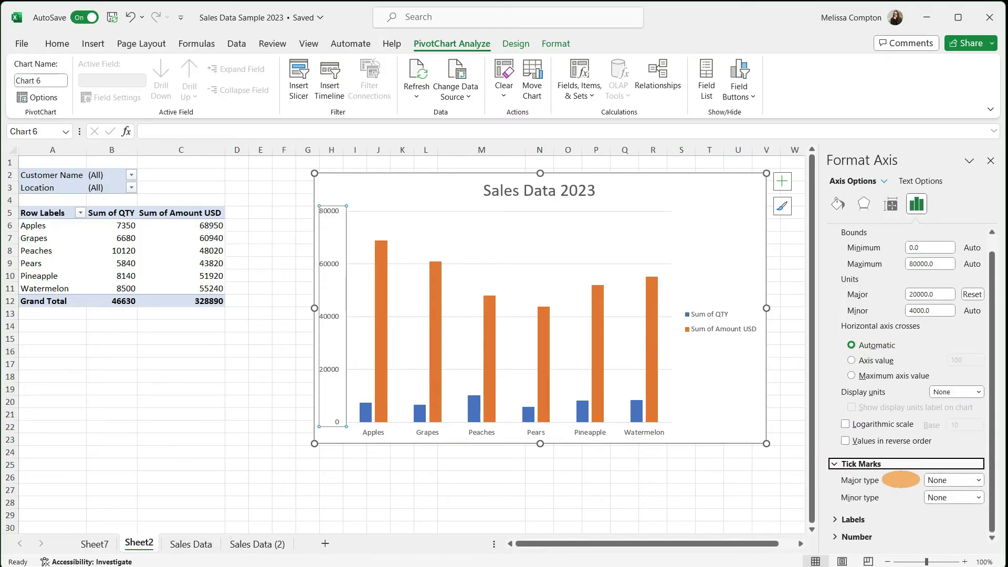
click(961, 497)
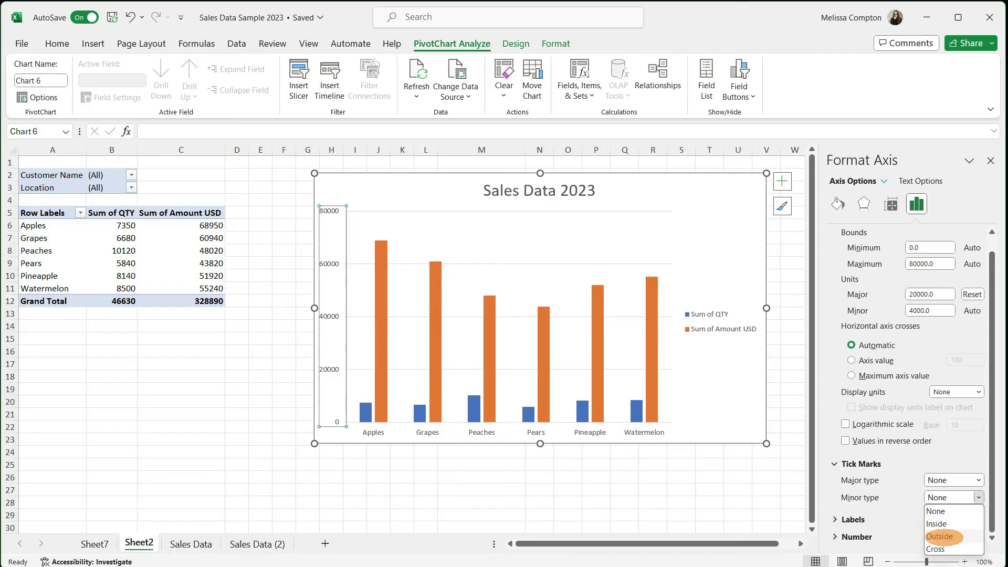
click(939, 524)
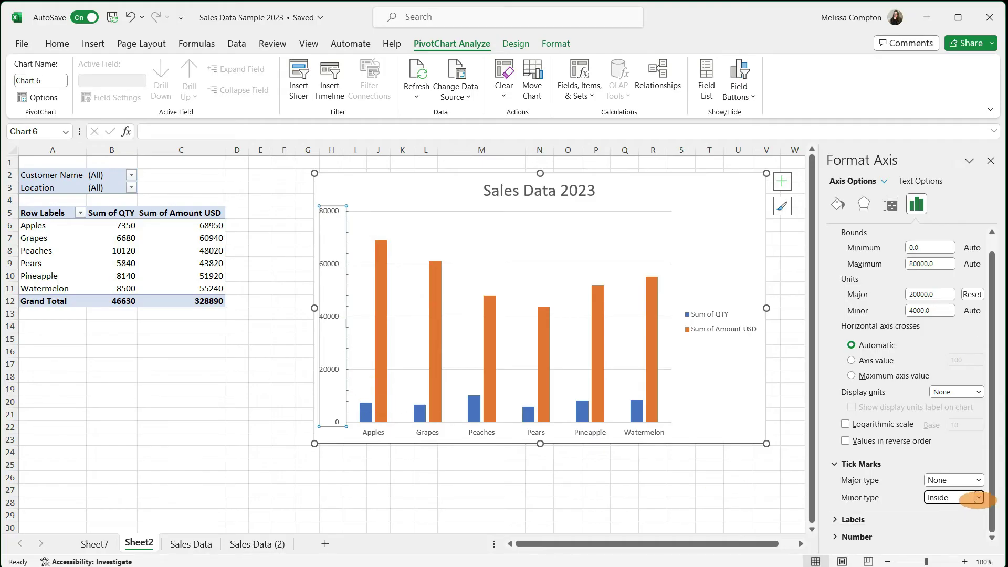
click(978, 497)
click(936, 511)
Step: Expand the vertical axis's label and number settings and set its number format category to Number
click(849, 519)
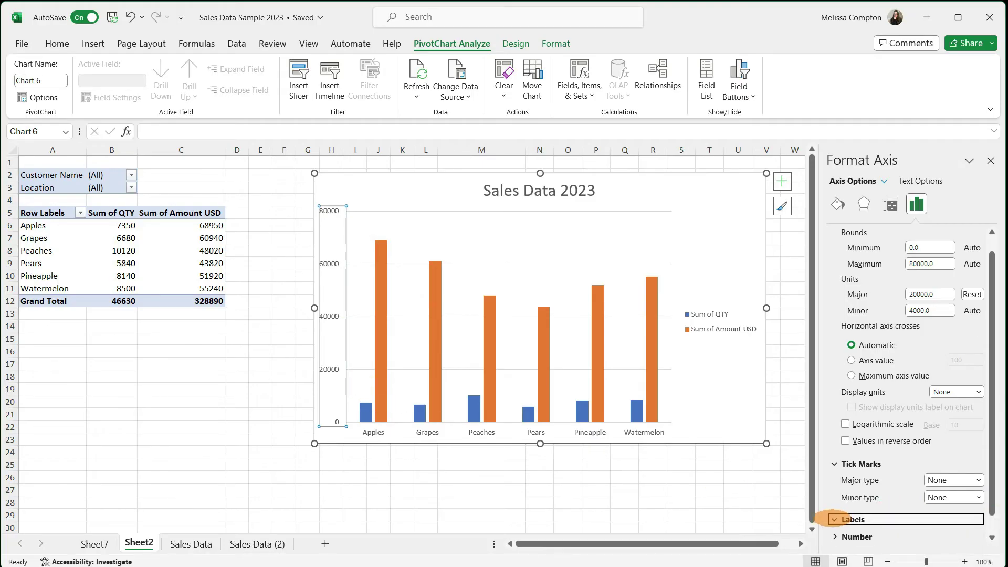
scroll(893, 484, down, 1)
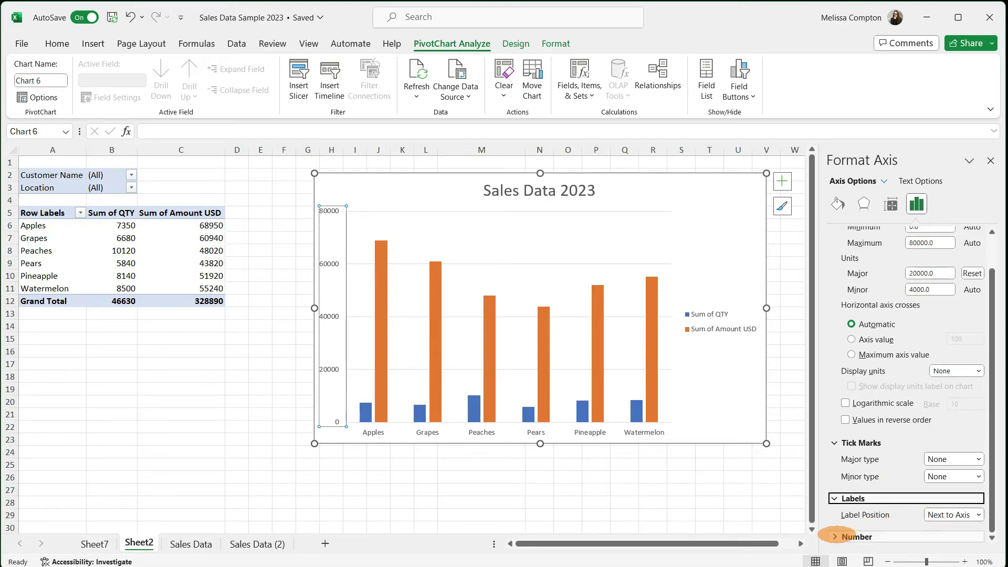
click(840, 536)
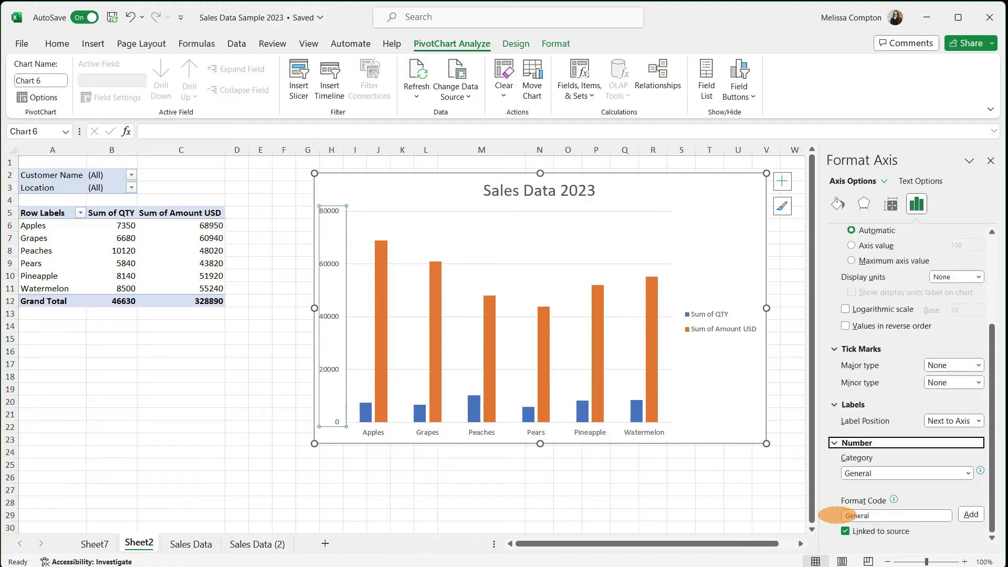
scroll(843, 512, up, 2)
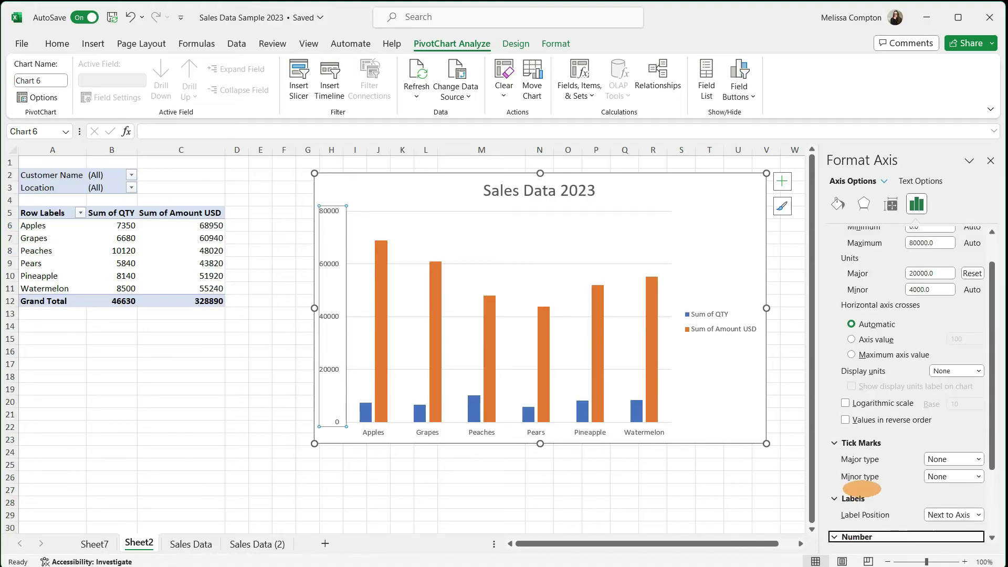
scroll(861, 489, down, 2)
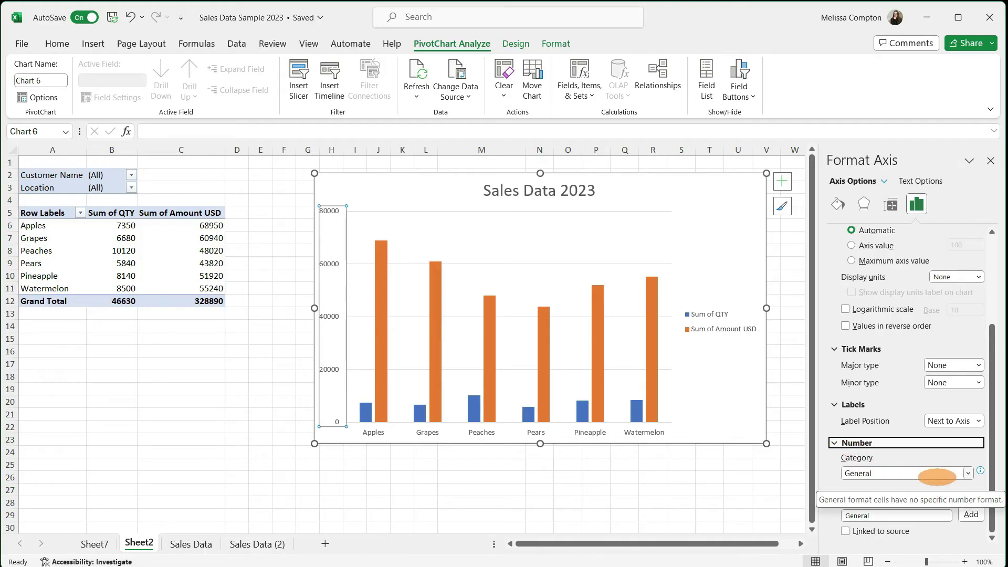
click(968, 473)
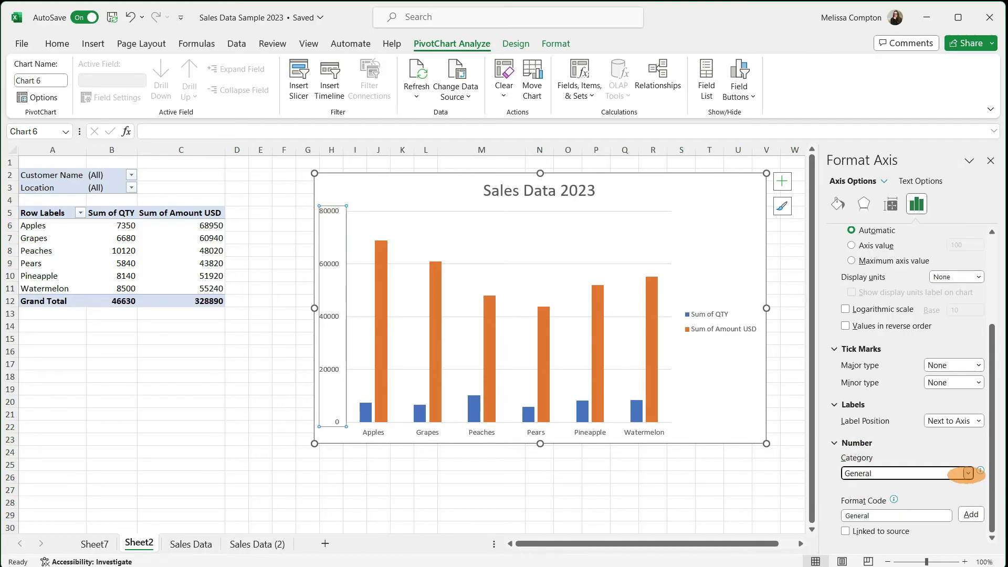
click(968, 473)
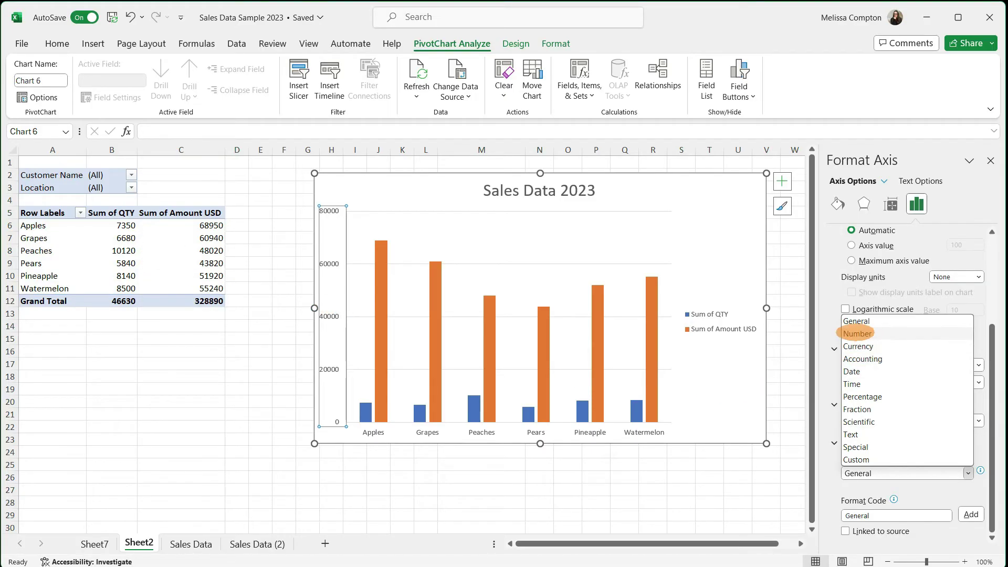
click(857, 333)
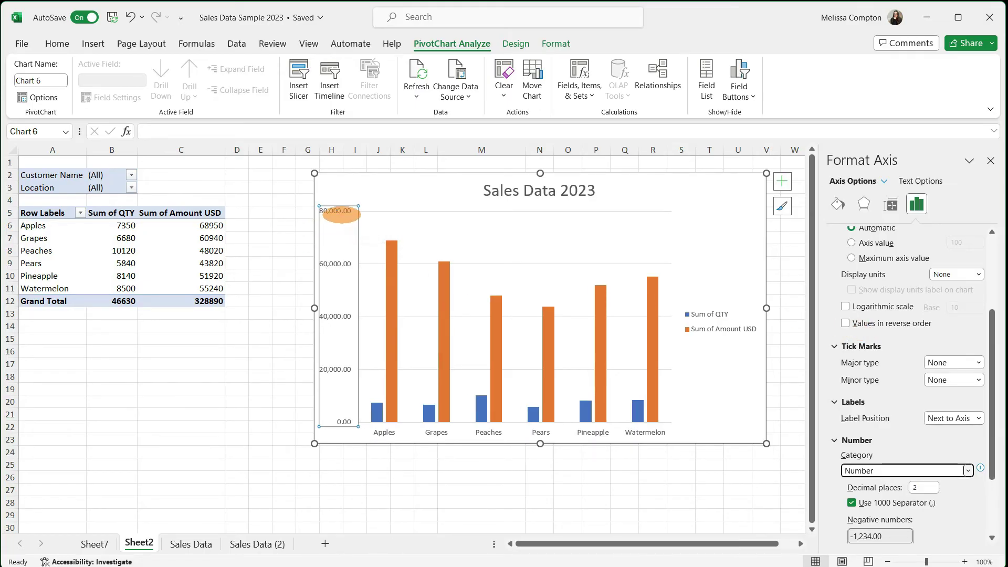
Step: Set the vertical axis numbers to 0 decimal places and close the axis formatting options
click(916, 487)
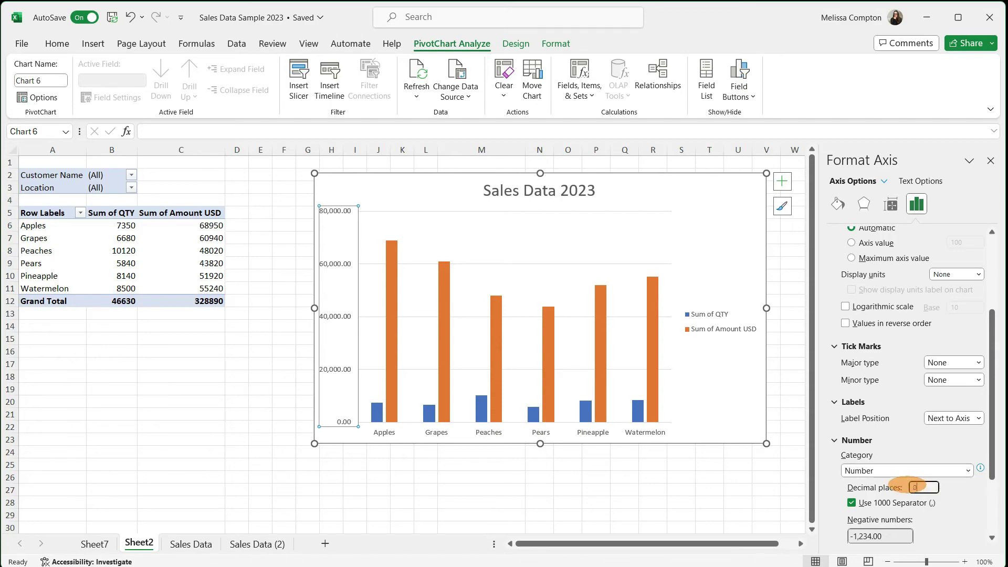
text(0)
key(Tab)
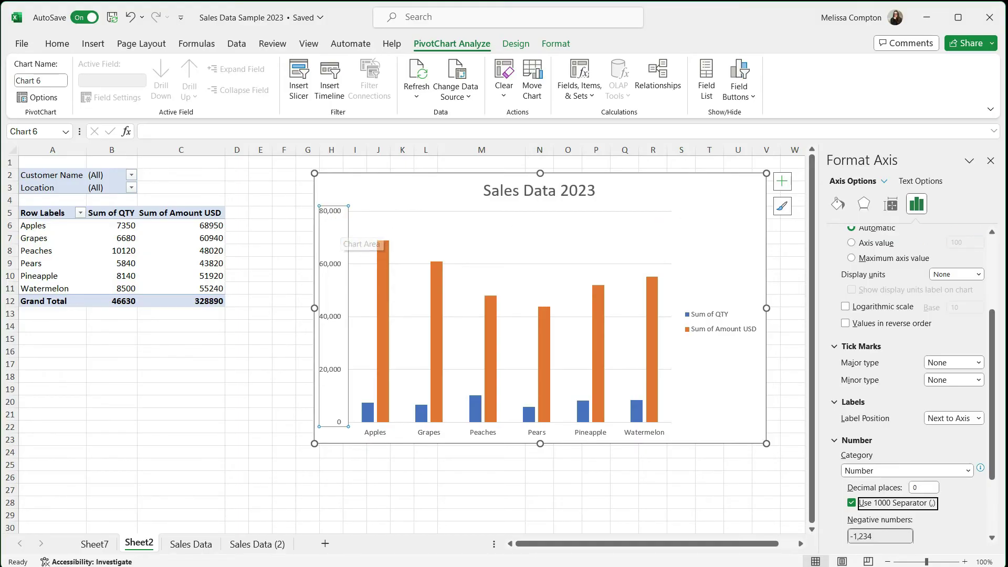
click(990, 161)
Step: Open the plot area's formatting options, try a green solid fill, and set the fill color back to white
click(471, 245)
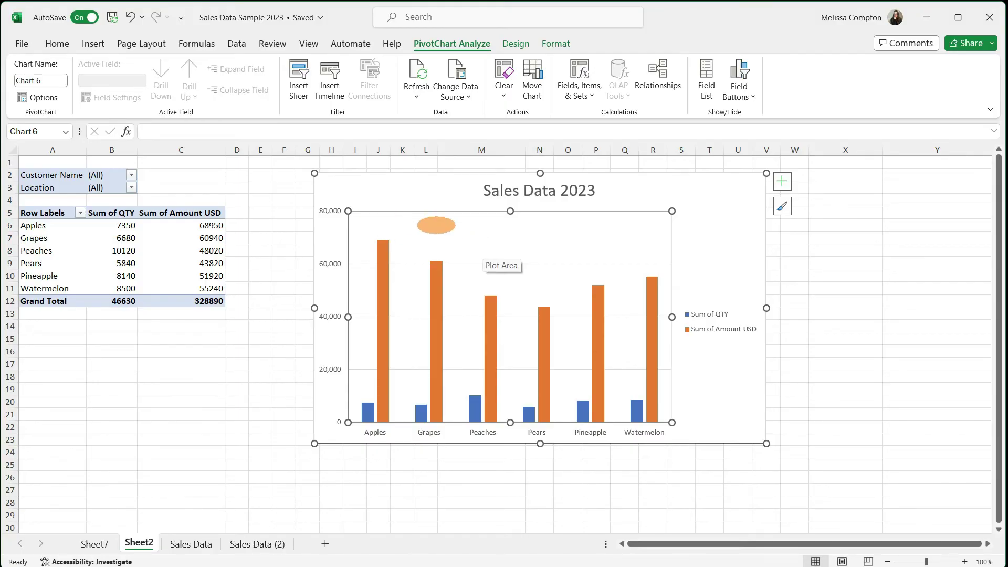
right_click(436, 225)
click(473, 349)
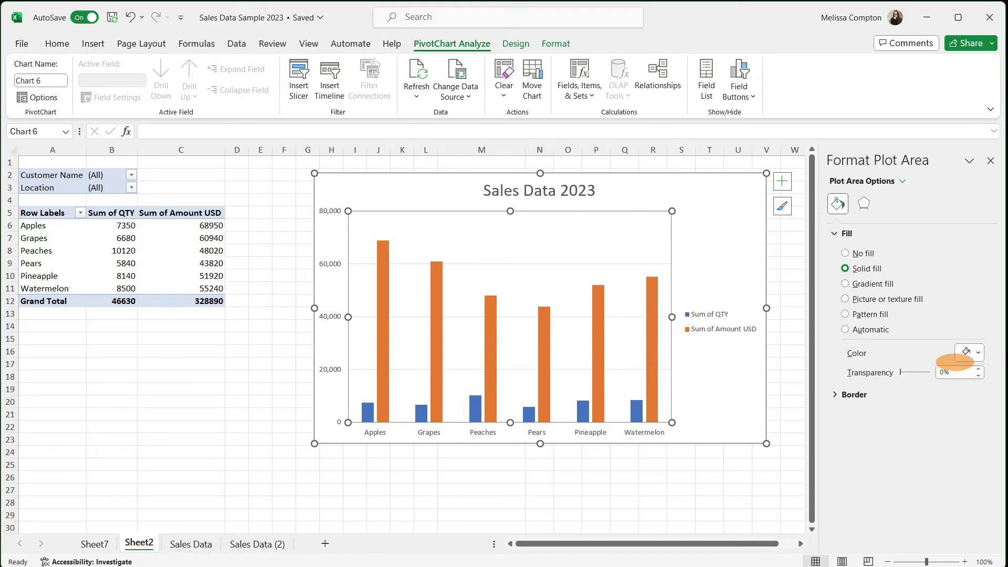
click(977, 351)
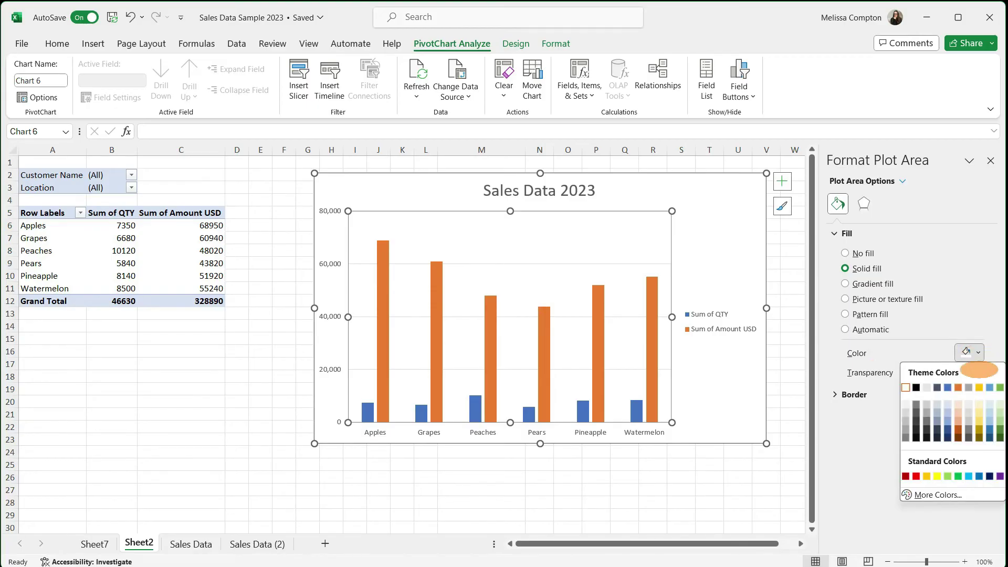
click(998, 388)
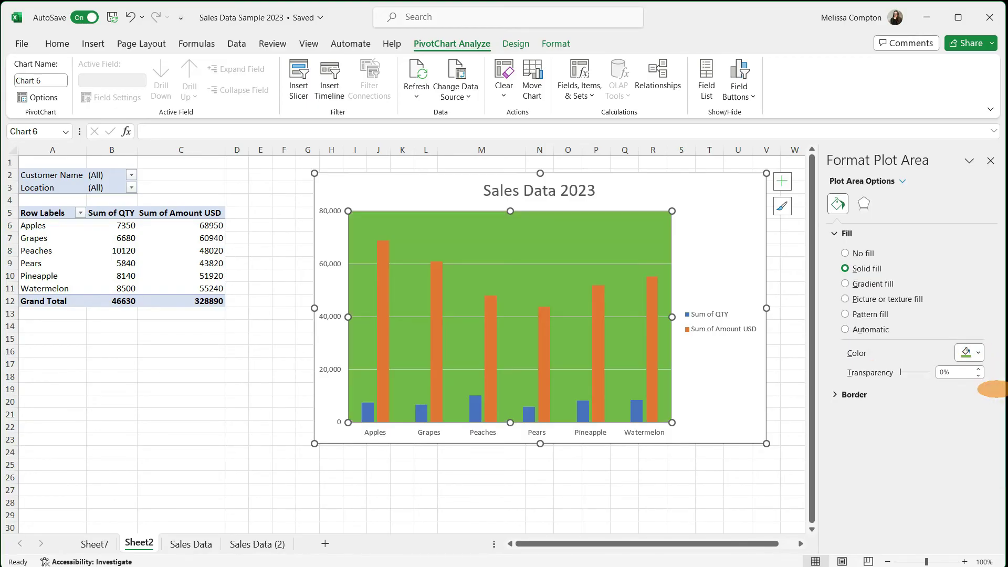
click(961, 352)
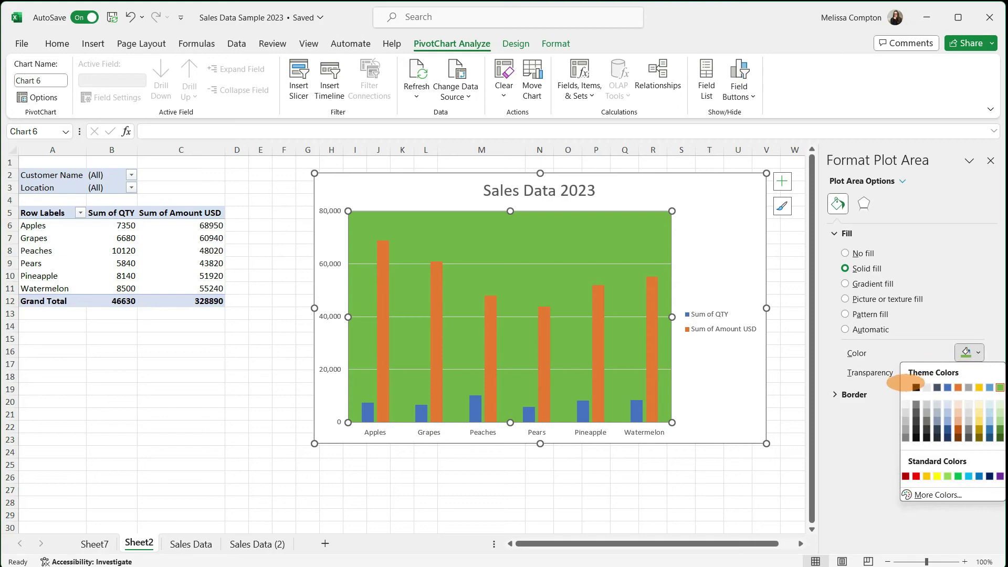
click(906, 387)
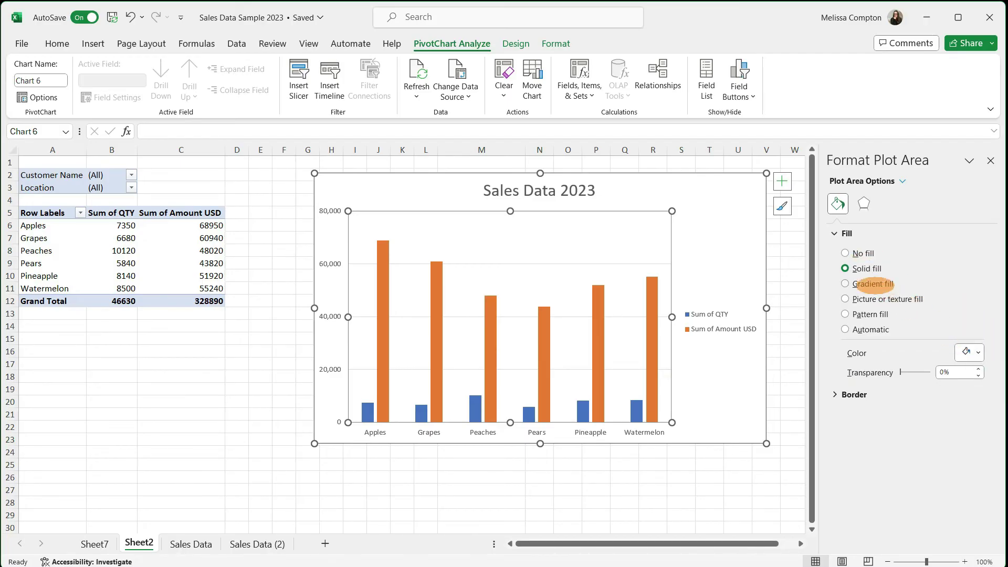
Step: Try a light gray fill on the plot area, expand its border options, and restore the white fill
click(977, 353)
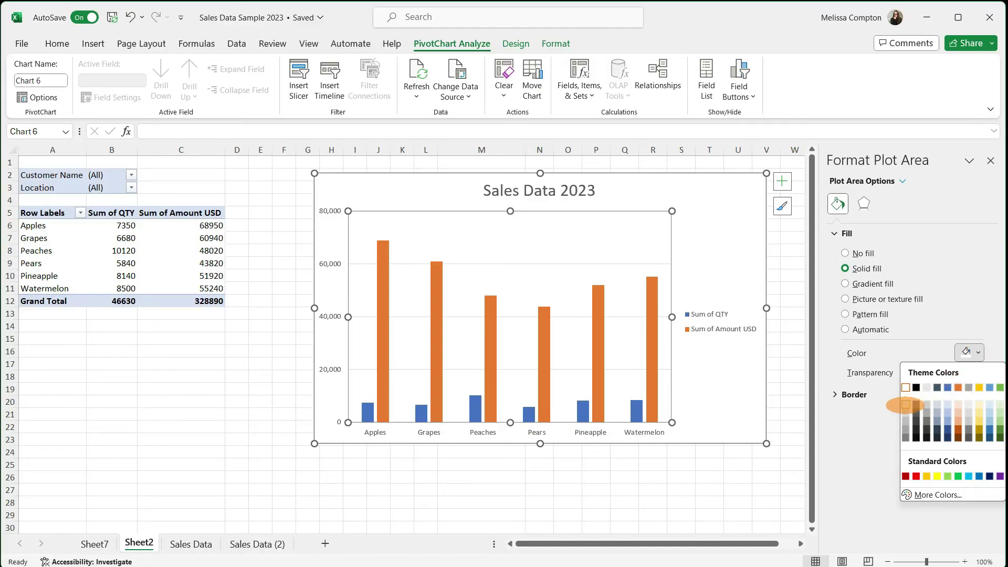
click(905, 401)
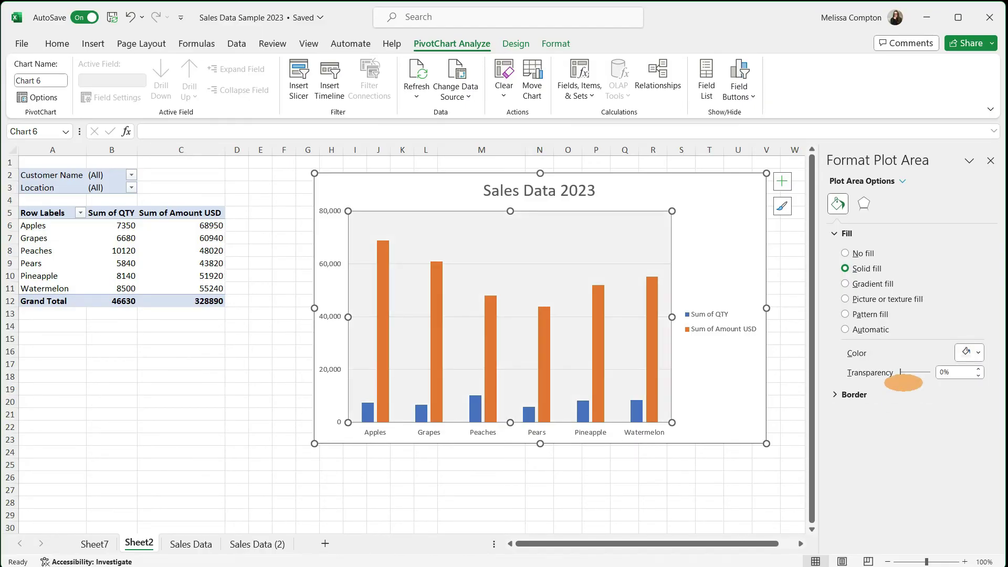
click(833, 394)
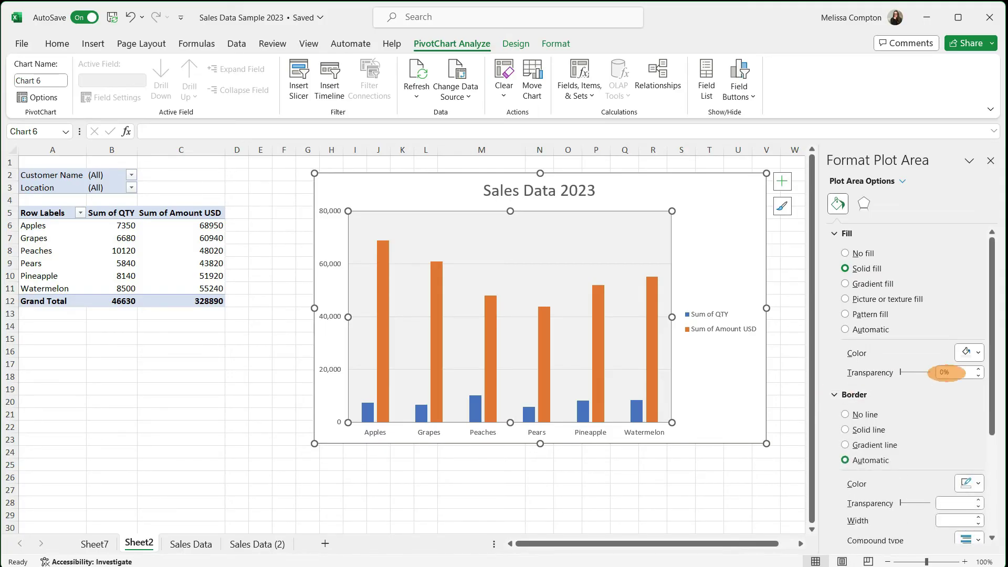
click(976, 352)
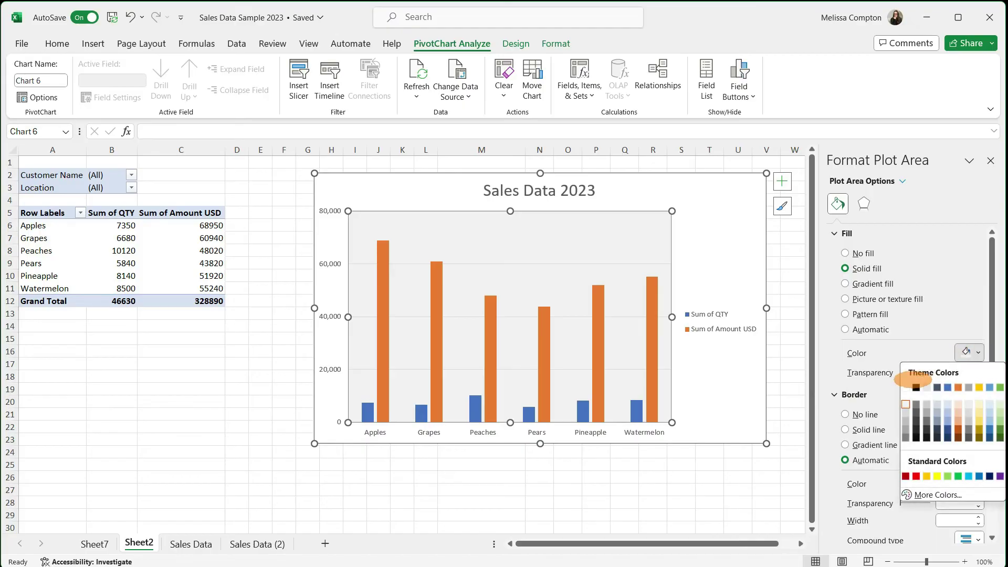
click(906, 387)
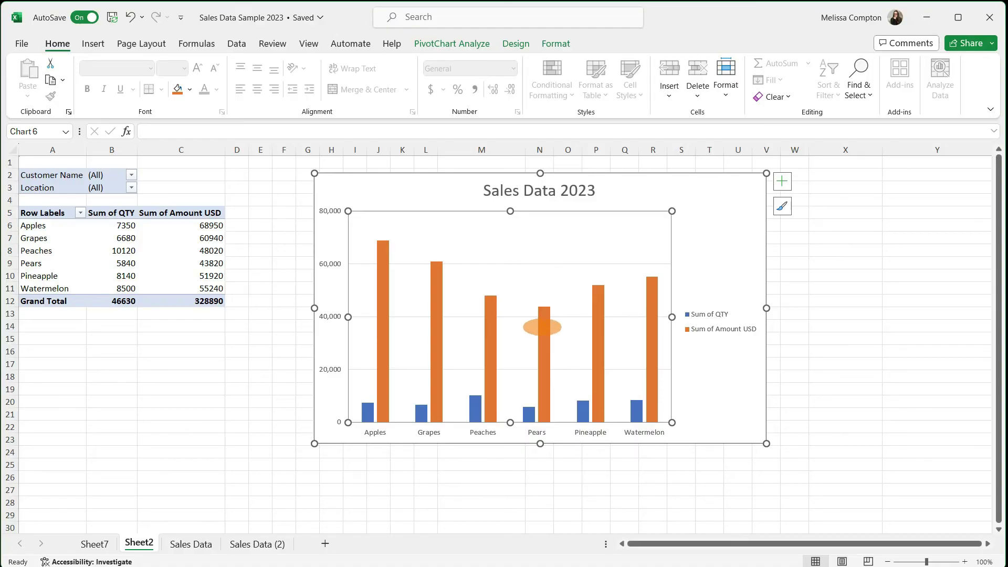
Step: Change the fill color of the Sum of Amount USD columns to the lighter blue theme color
mouse_move(542, 327)
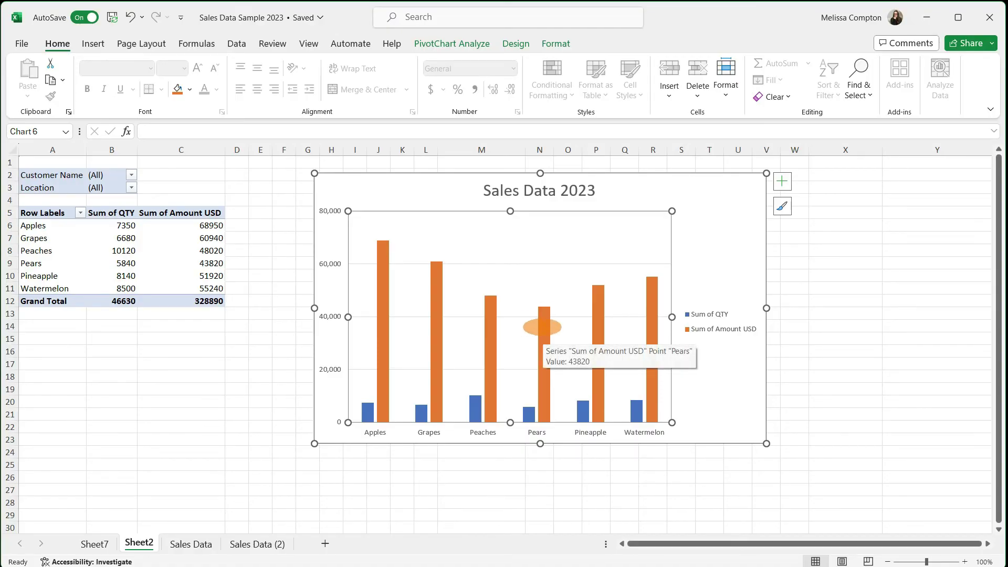
click(542, 326)
right_click(542, 326)
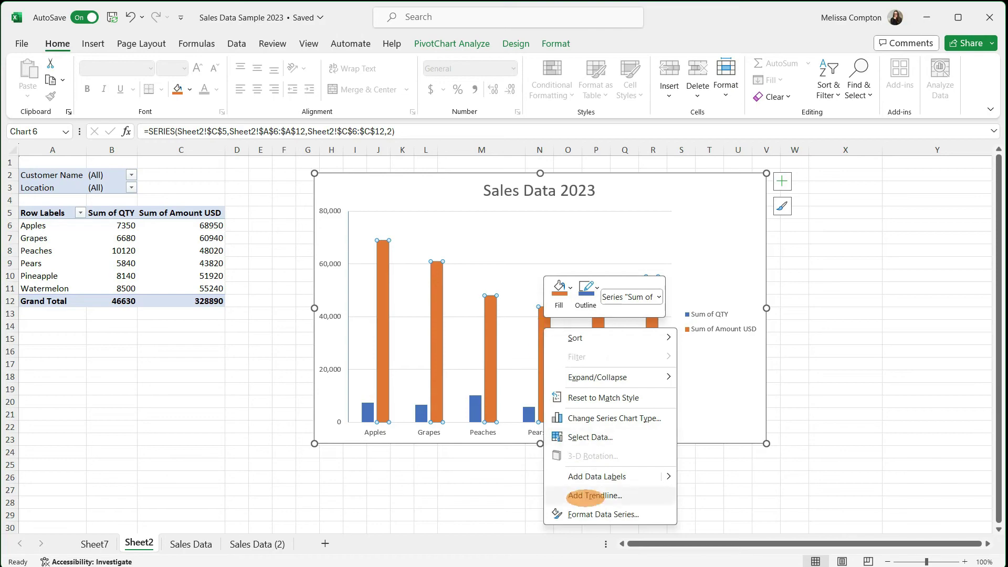
click(591, 514)
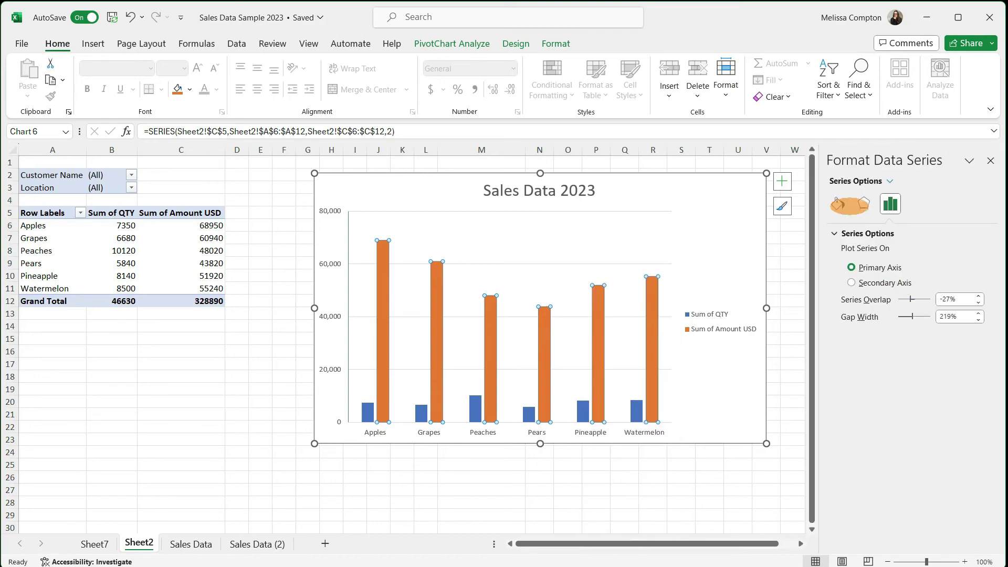
click(838, 202)
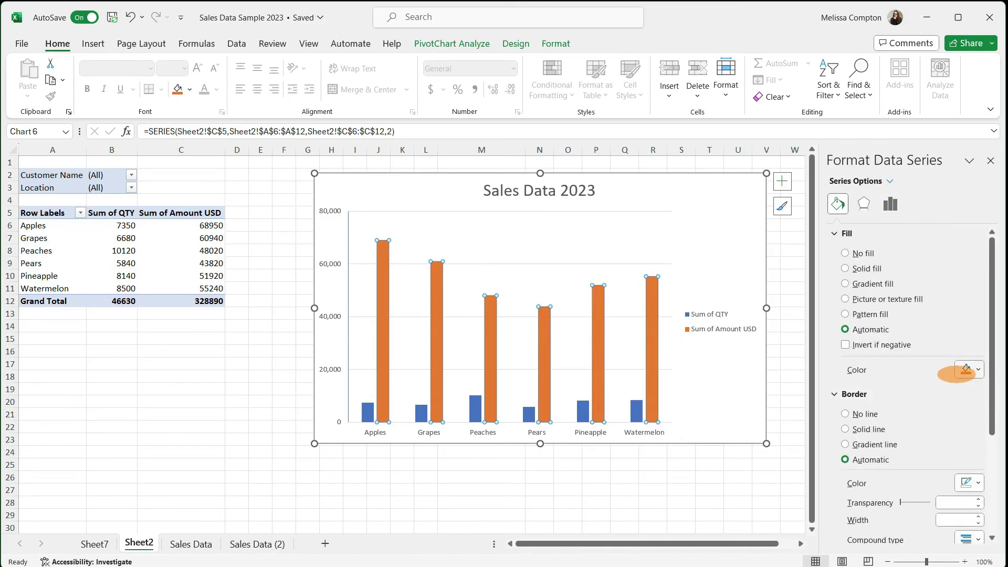
click(968, 369)
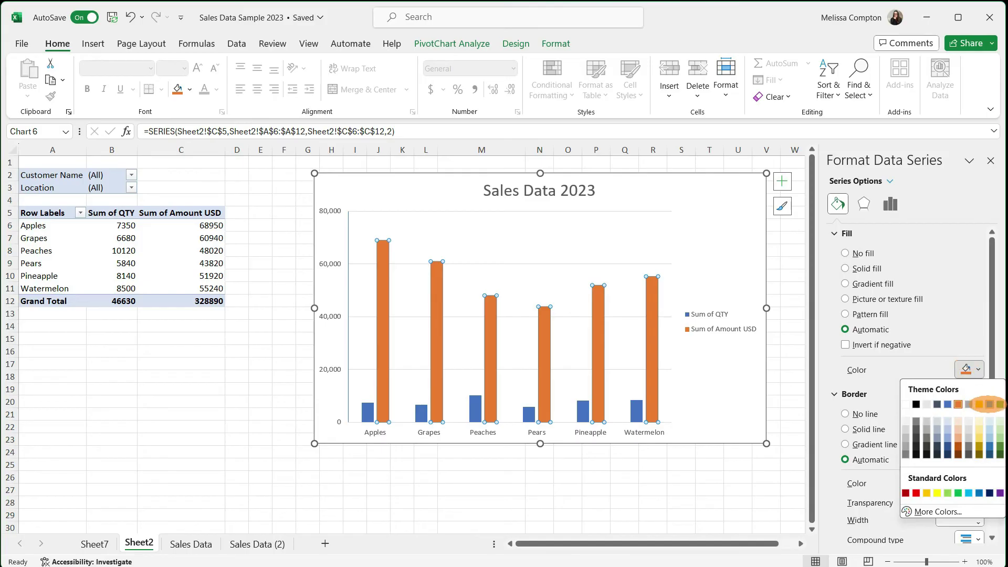
click(990, 403)
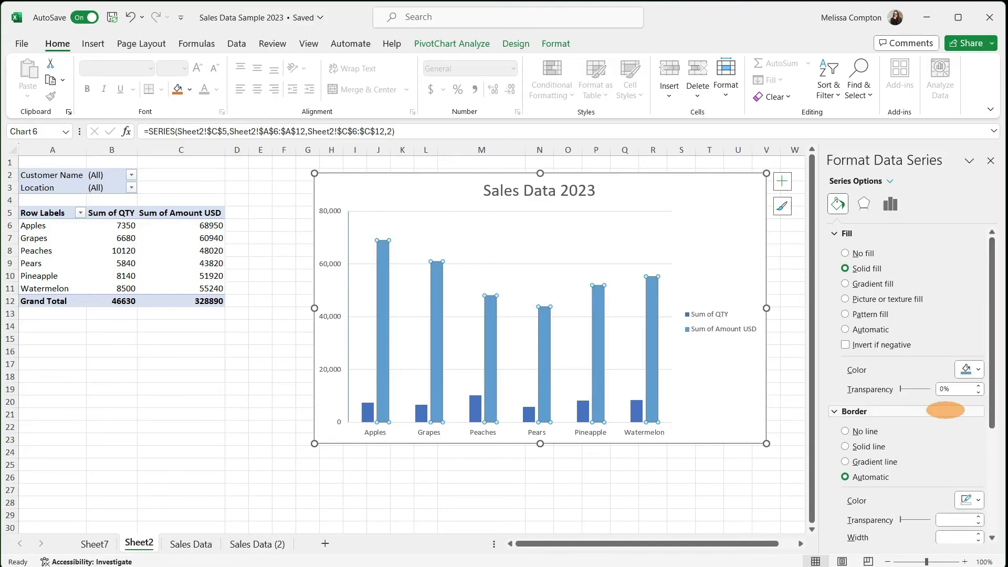
Step: Review the series border options, then fill the Sum of QTY columns with a pale blue theme tint
scroll(926, 413, down, 3)
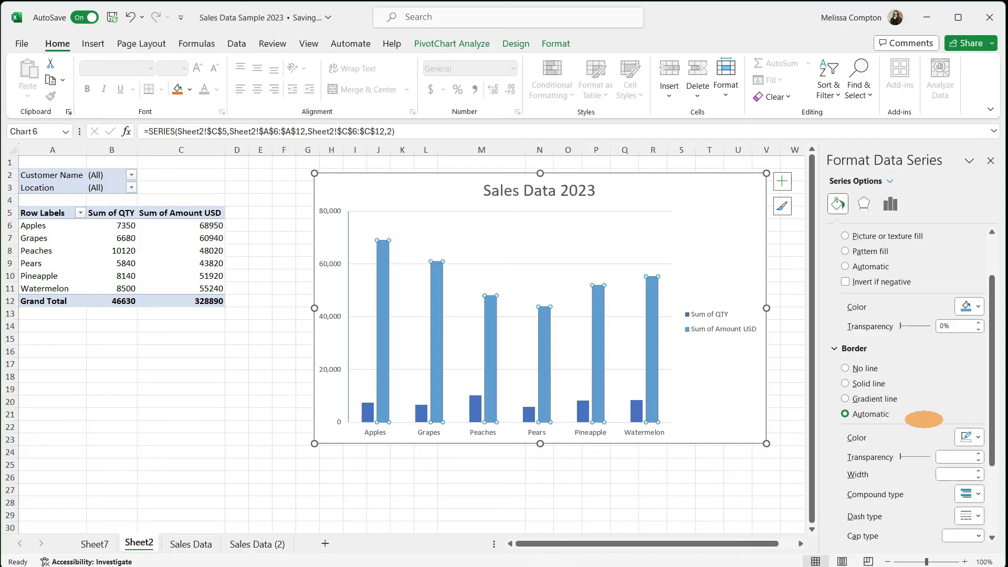
scroll(942, 479, down, 3)
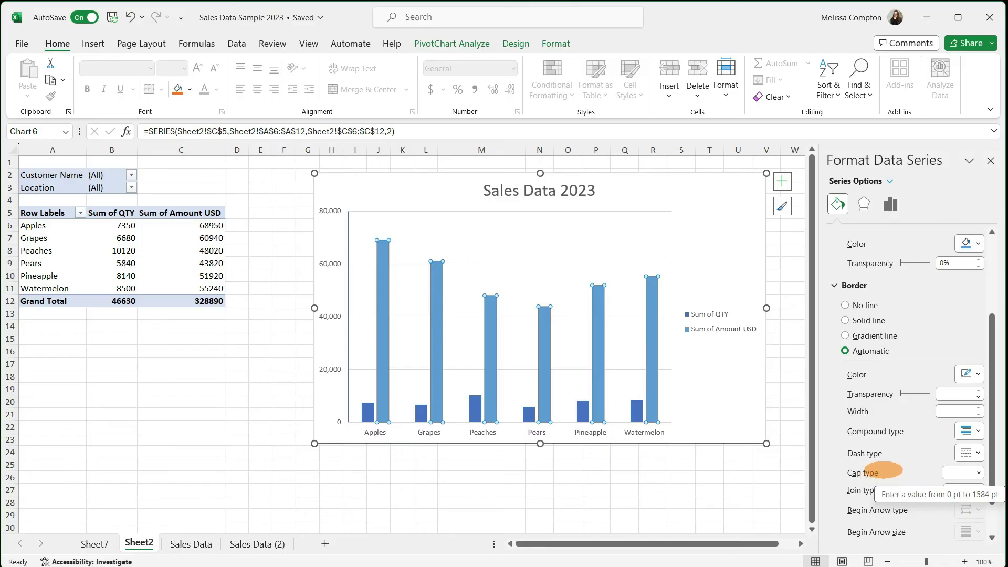
scroll(886, 466, up, 6)
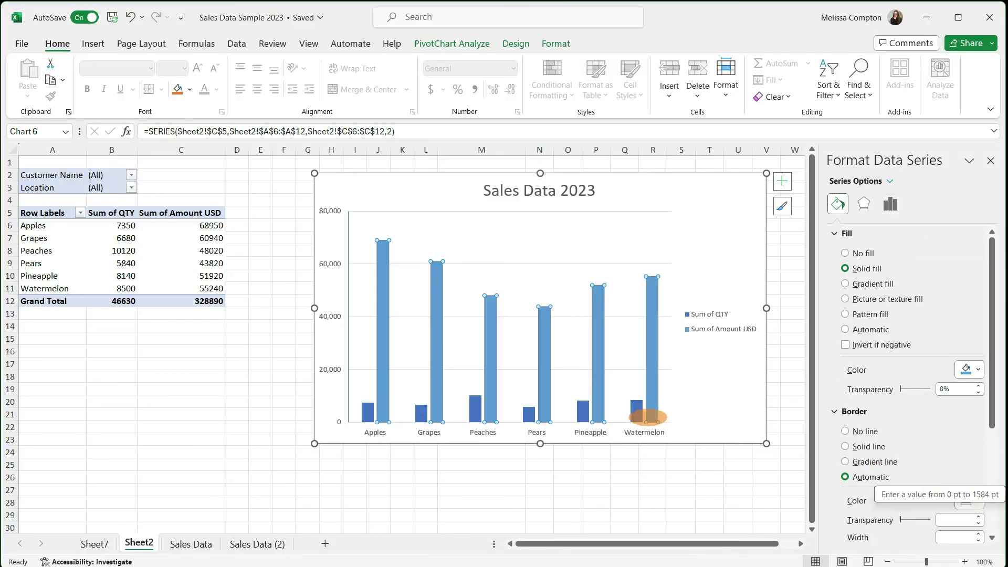
click(634, 410)
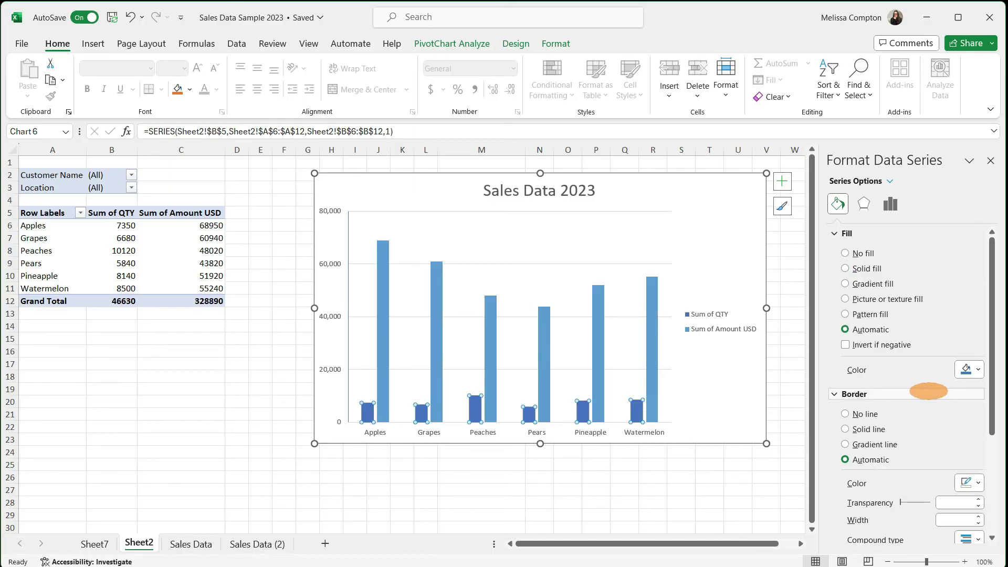
click(973, 369)
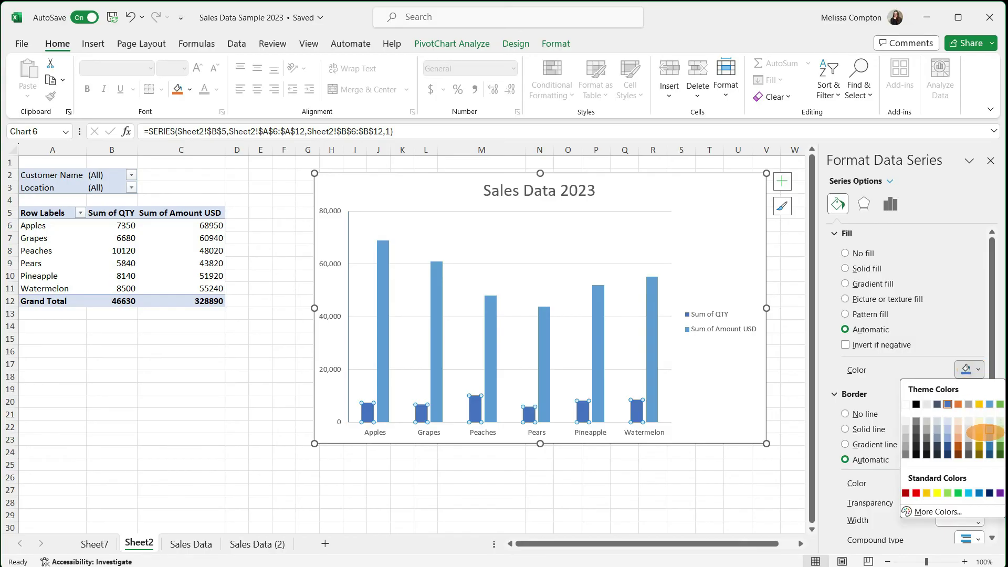
click(989, 432)
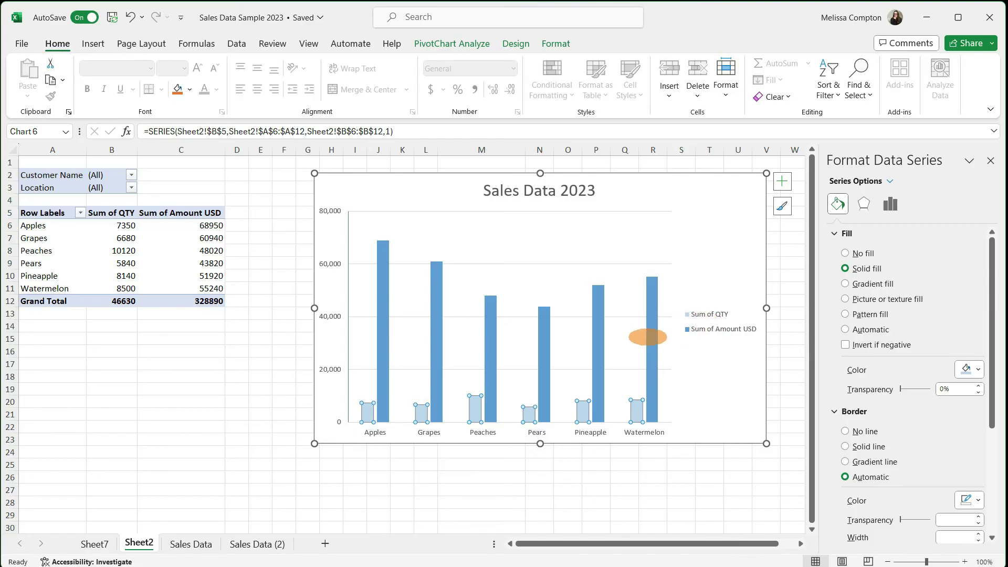
mouse_move(648, 337)
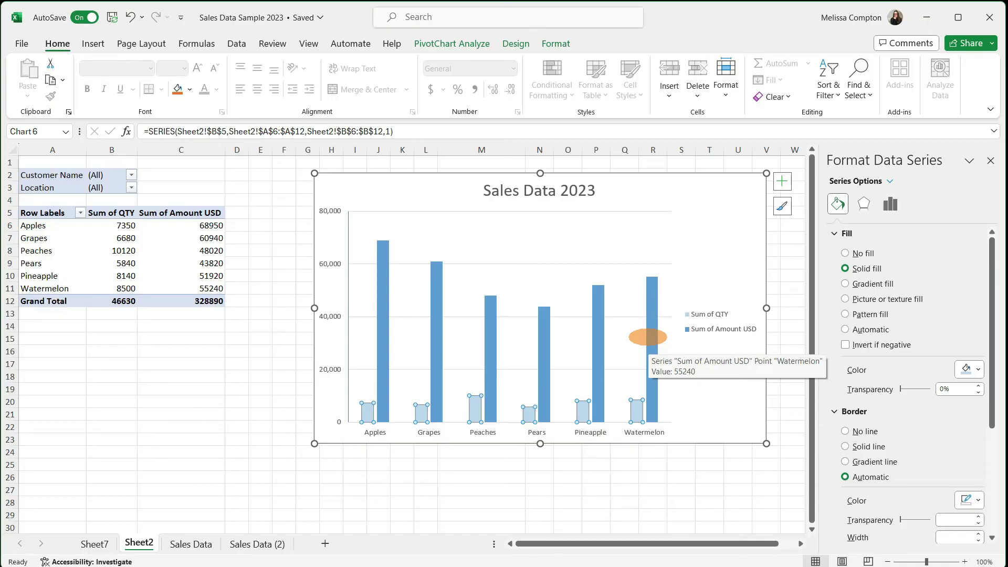
click(510, 379)
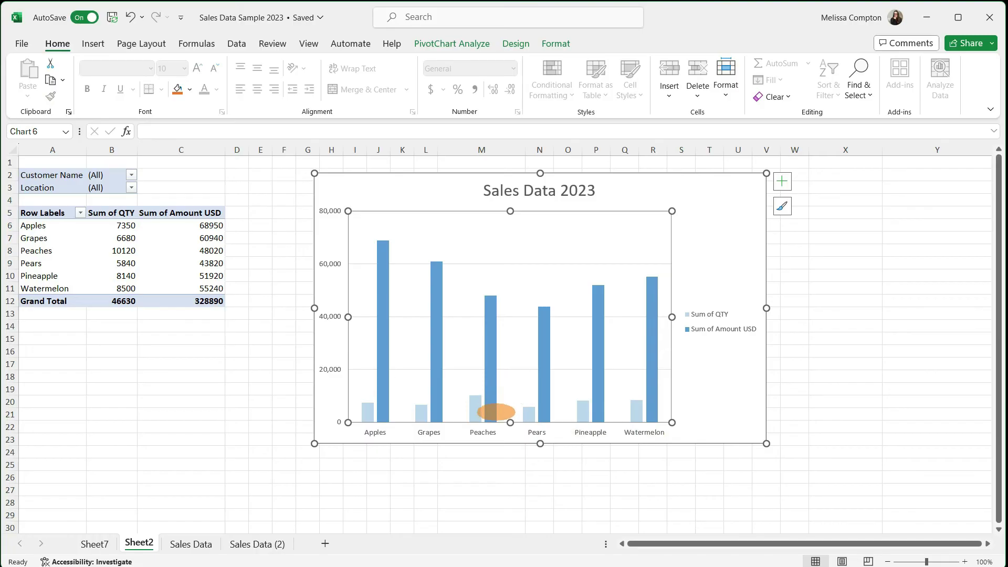
Step: Rotate the pivot chart's horizontal axis labels with a custom angle, trying -35° before setting it to -40°
click(488, 432)
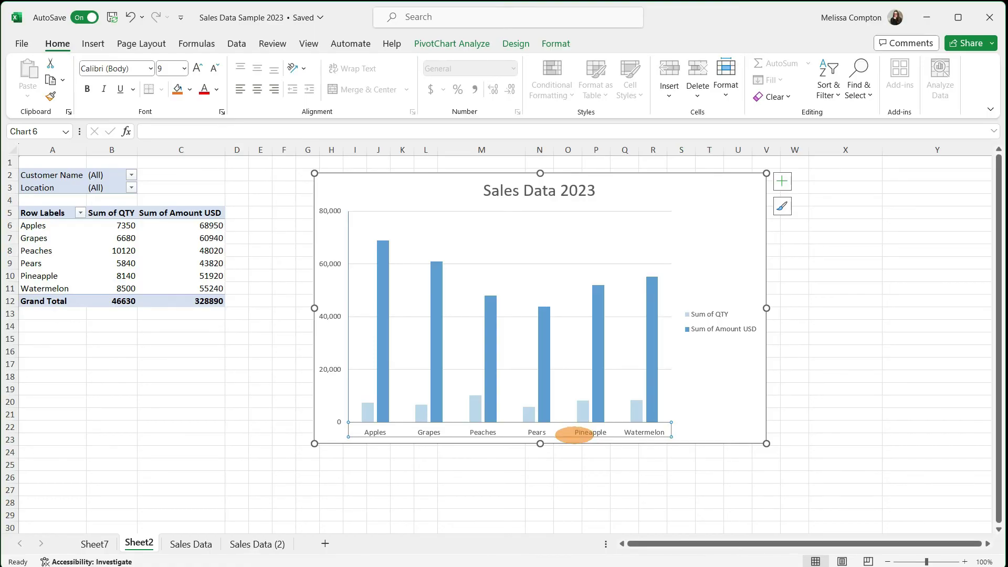
right_click(574, 435)
click(609, 423)
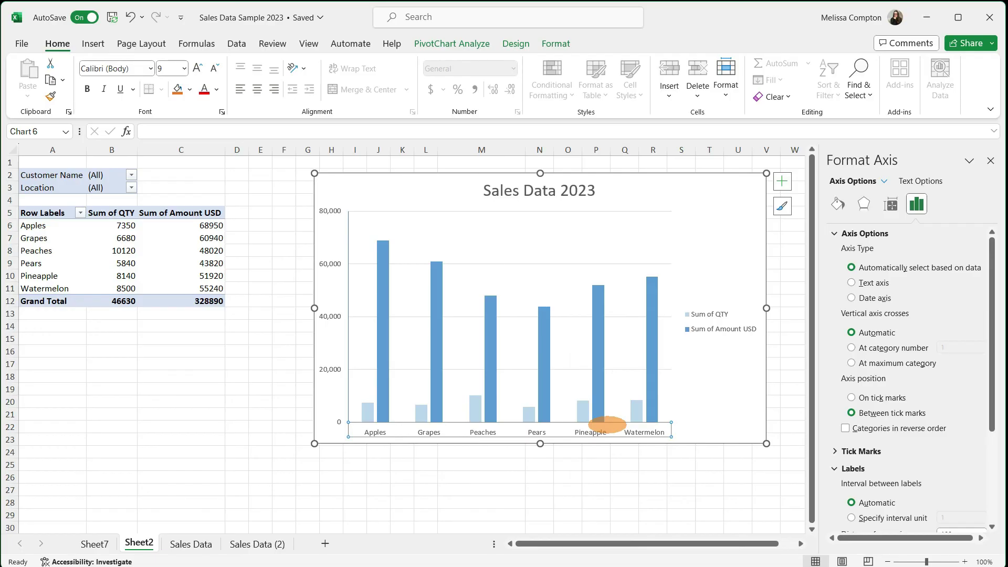
click(892, 205)
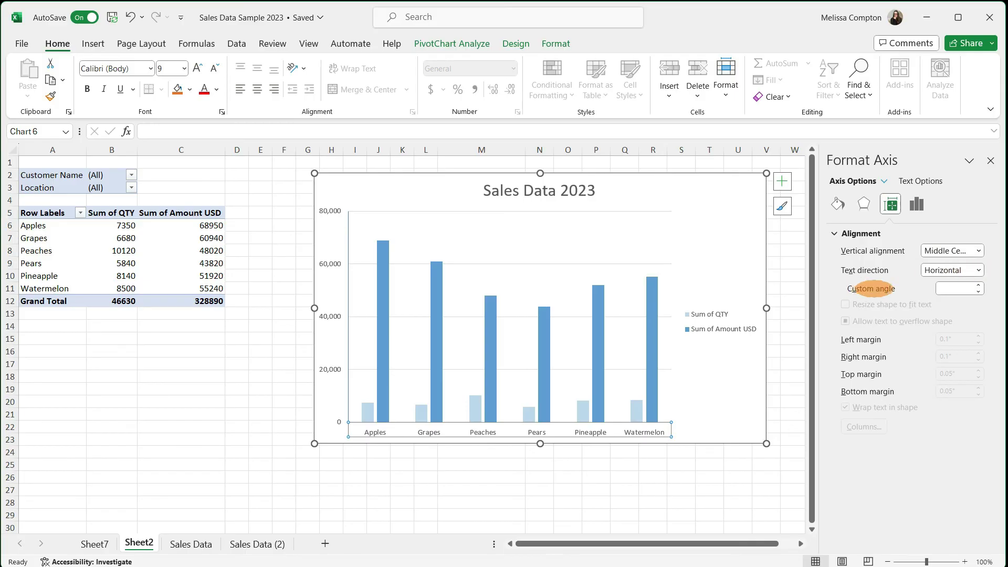
click(947, 288)
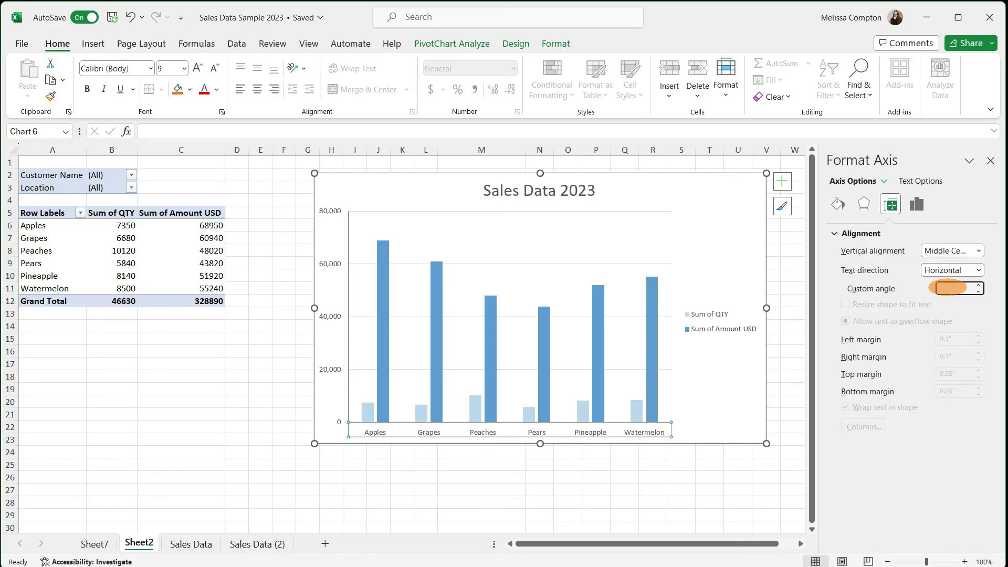
text(-35)
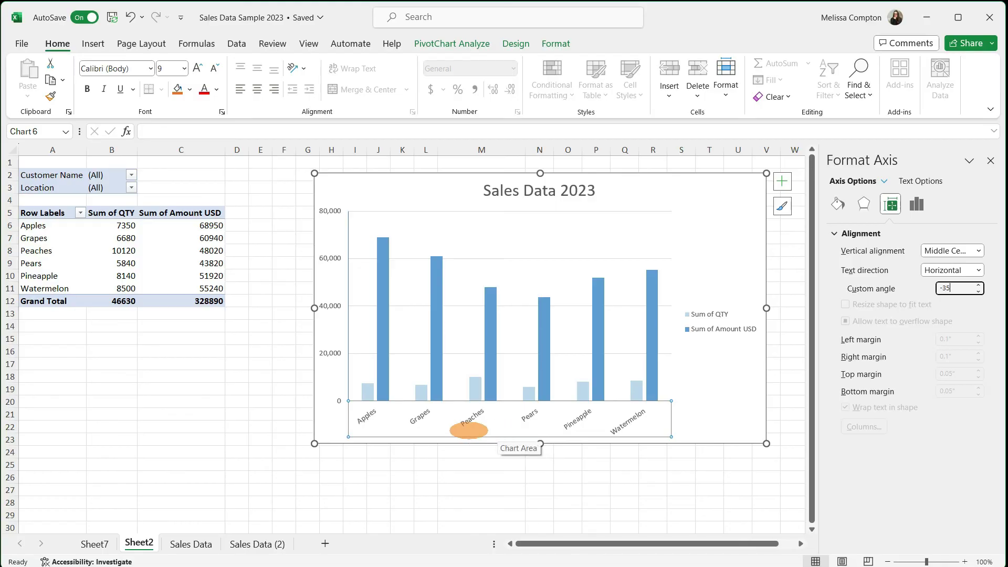
key(BackSpace)
key(BackSpace)
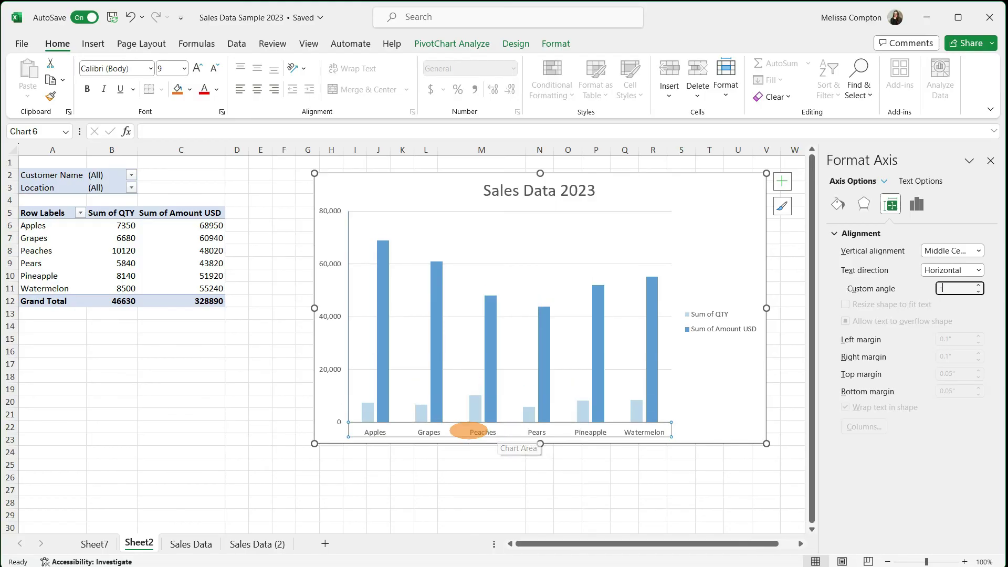
text(40)
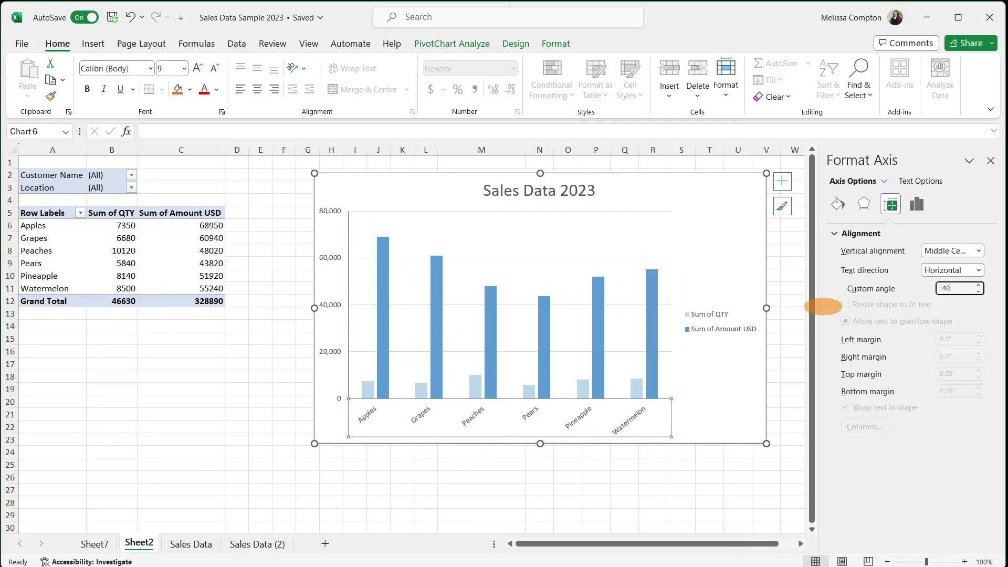
Step: Review the horizontal axis's fill, line, axis and alignment options, and close the formatting options
click(837, 204)
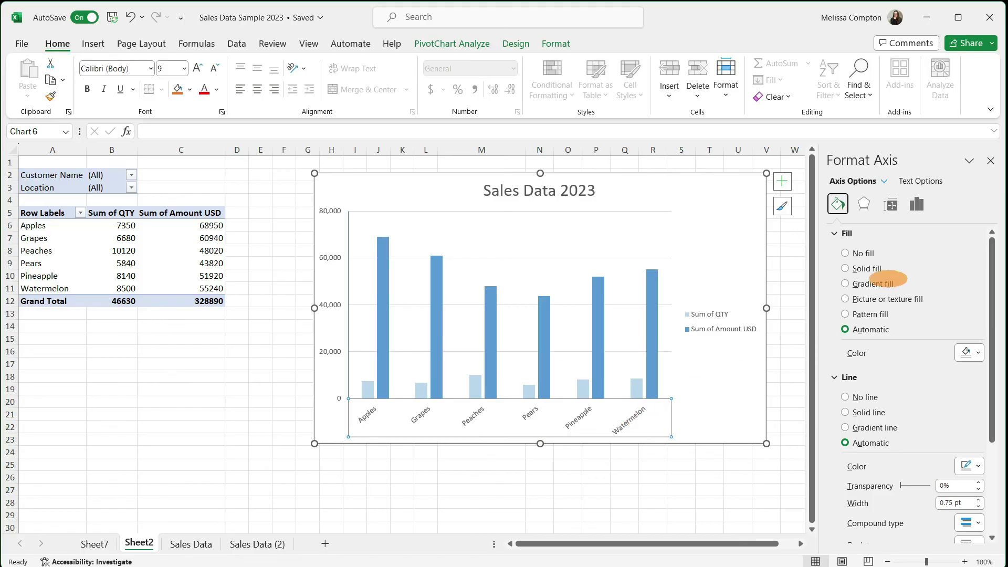
click(916, 204)
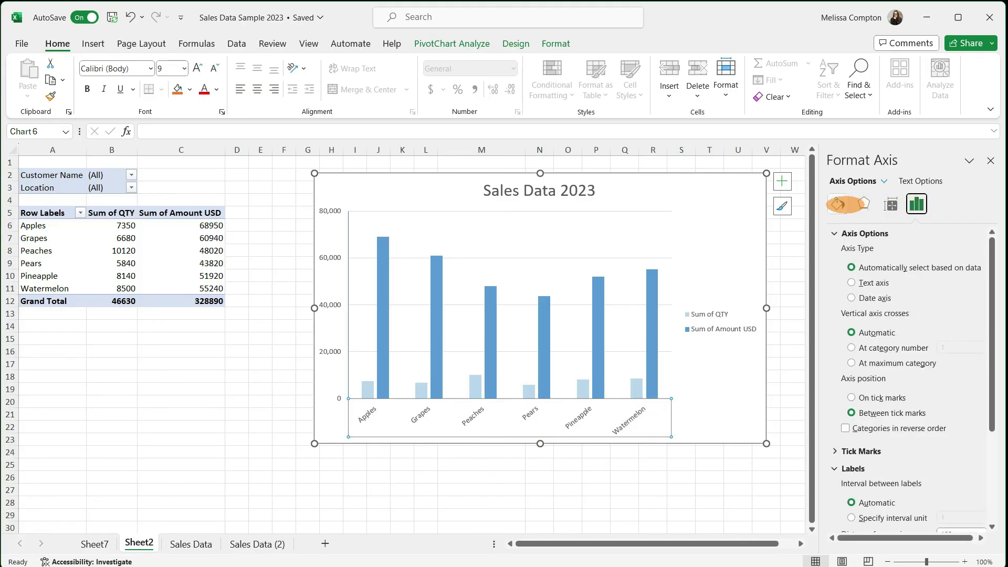
click(889, 204)
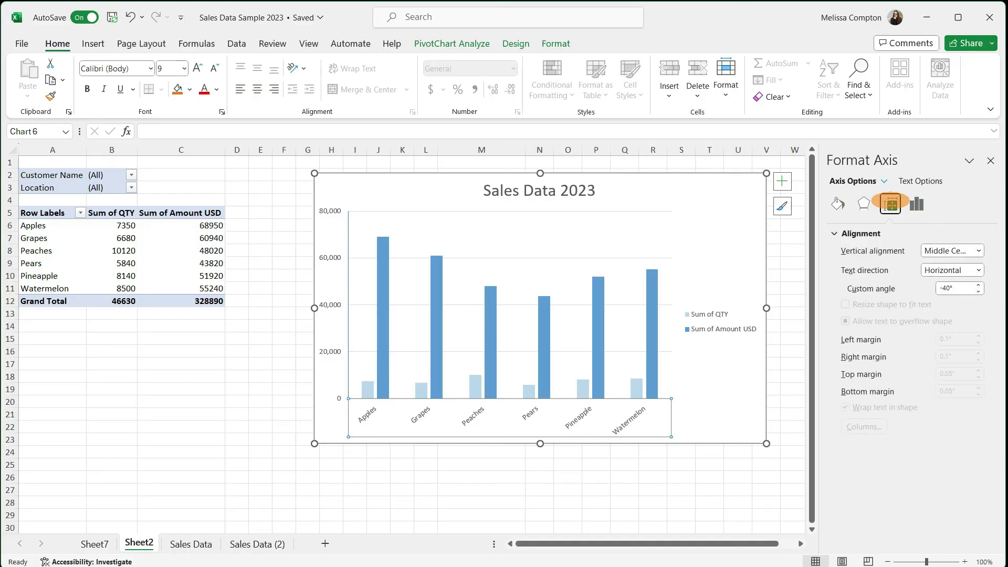
key(Escape)
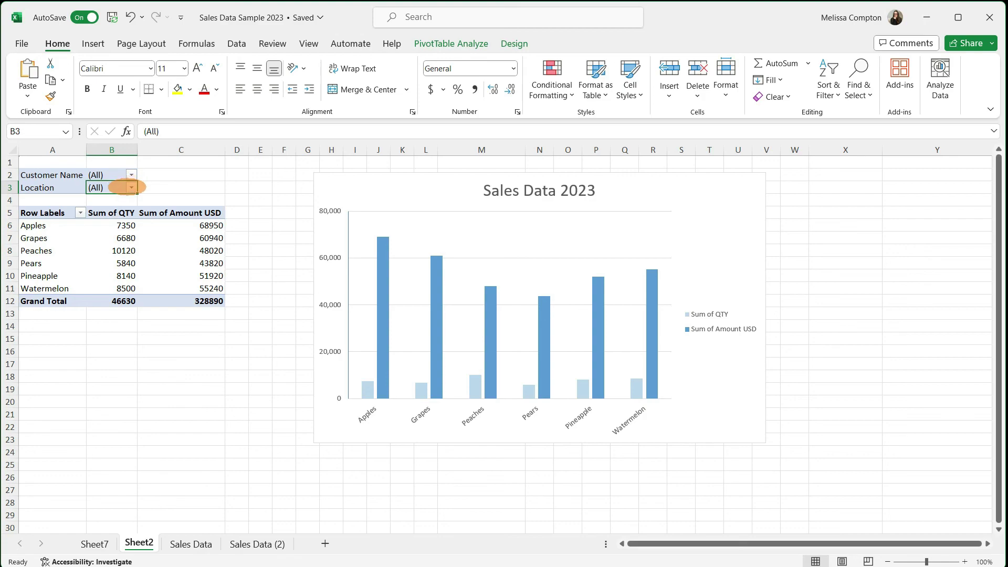
Step: Filter the pivot table on Sheet2 by the location USA
click(132, 187)
click(21, 312)
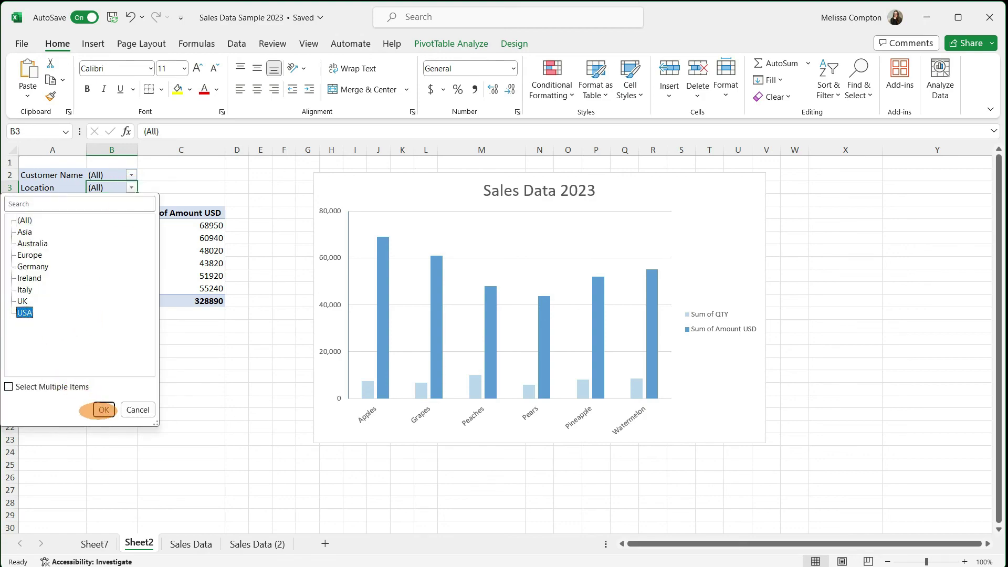
click(101, 409)
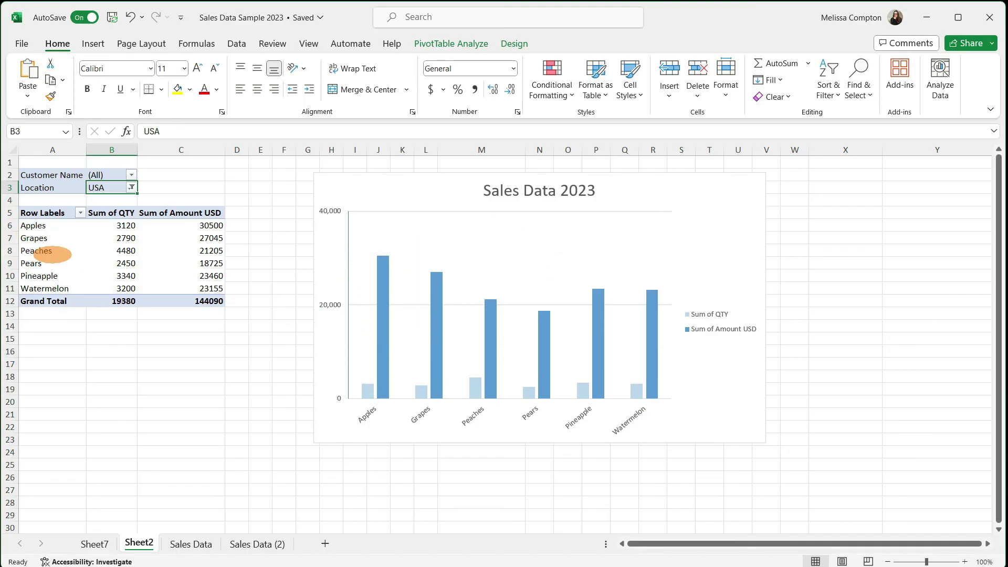
Step: Allow multiple items in the Location filter and add Italy to the selected USA location
click(131, 187)
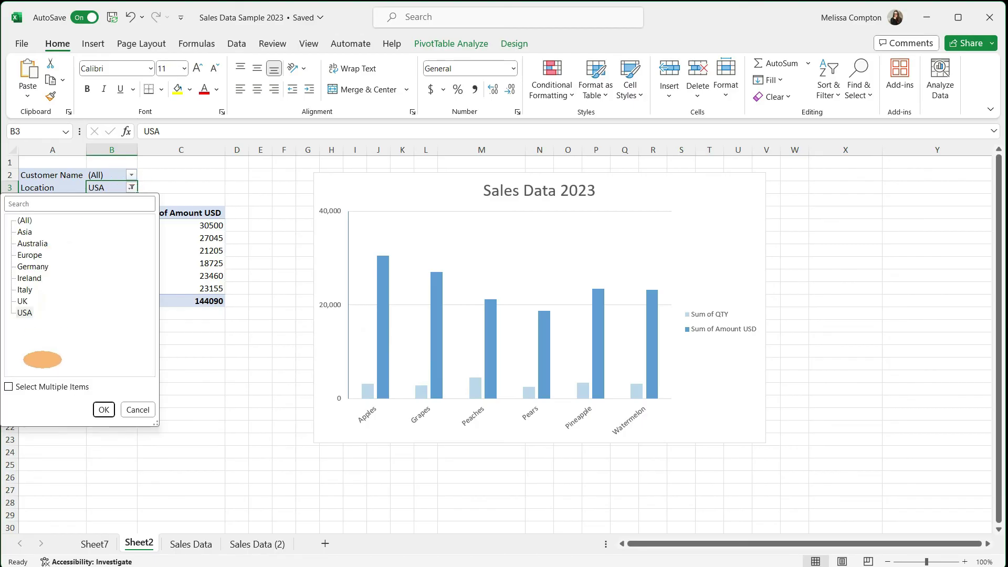
click(41, 387)
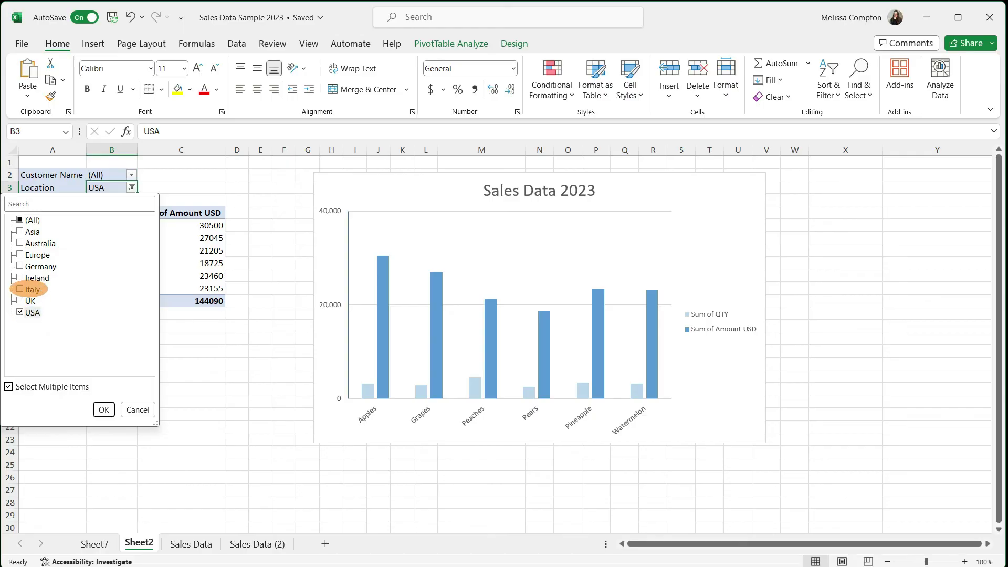
click(29, 290)
click(103, 409)
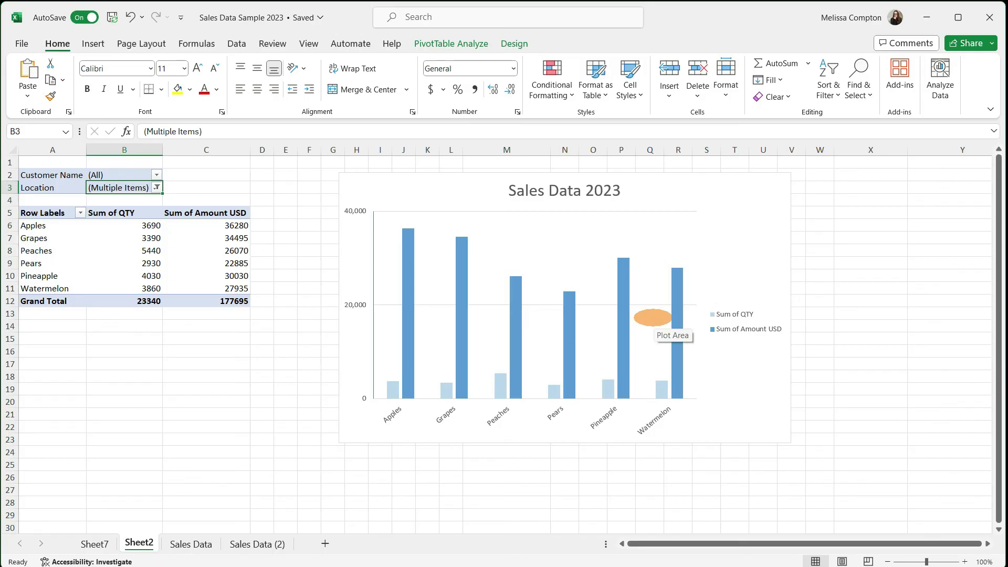
Step: Visit the source table on the Sales Data sheet, return to Sheet2, and refresh all data in the pivot table and chart
click(190, 544)
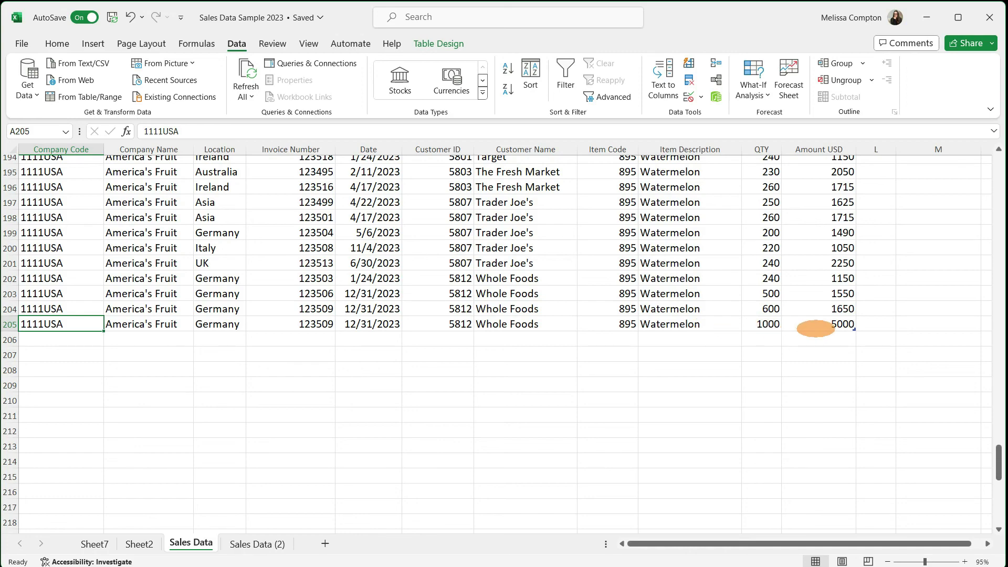
click(139, 543)
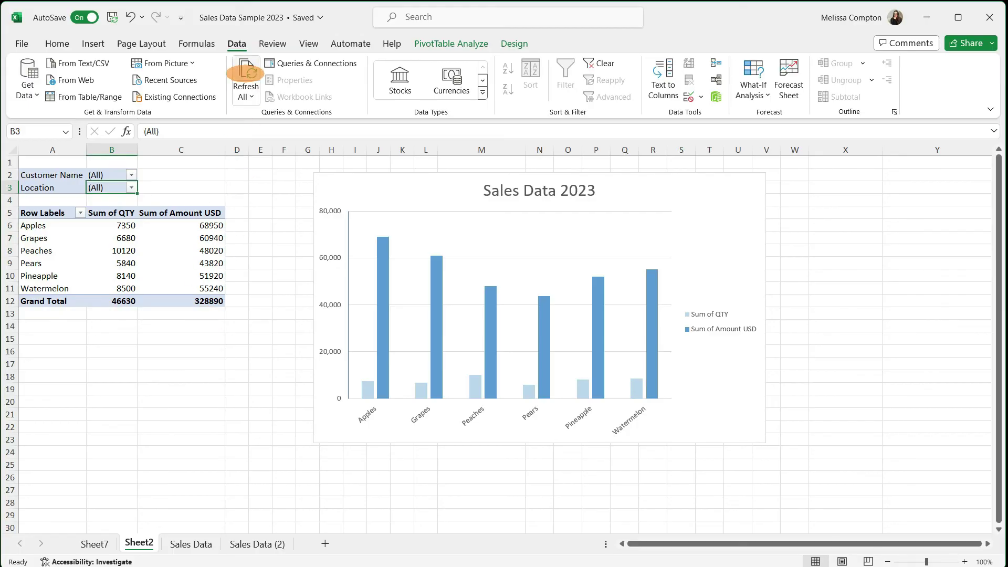
click(246, 72)
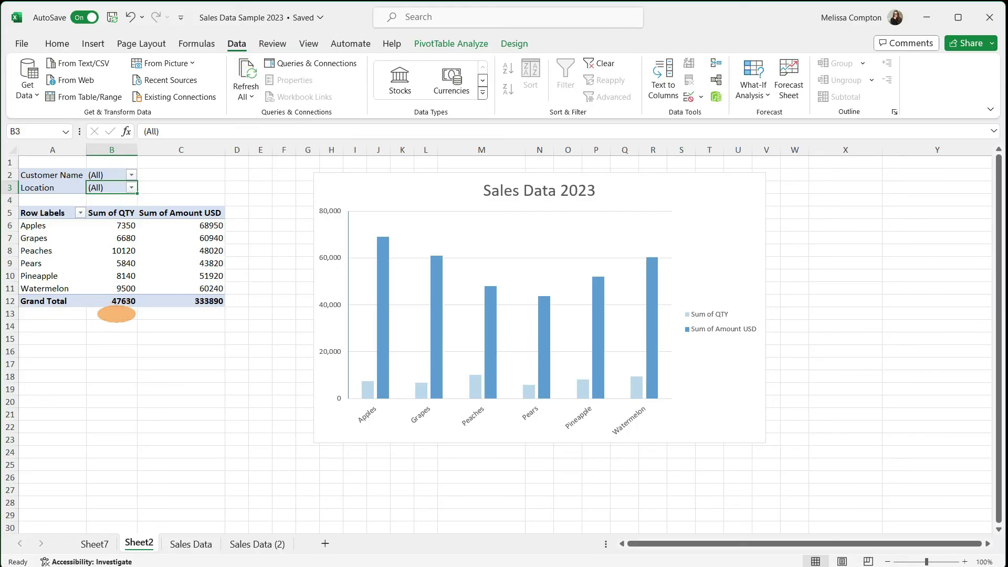